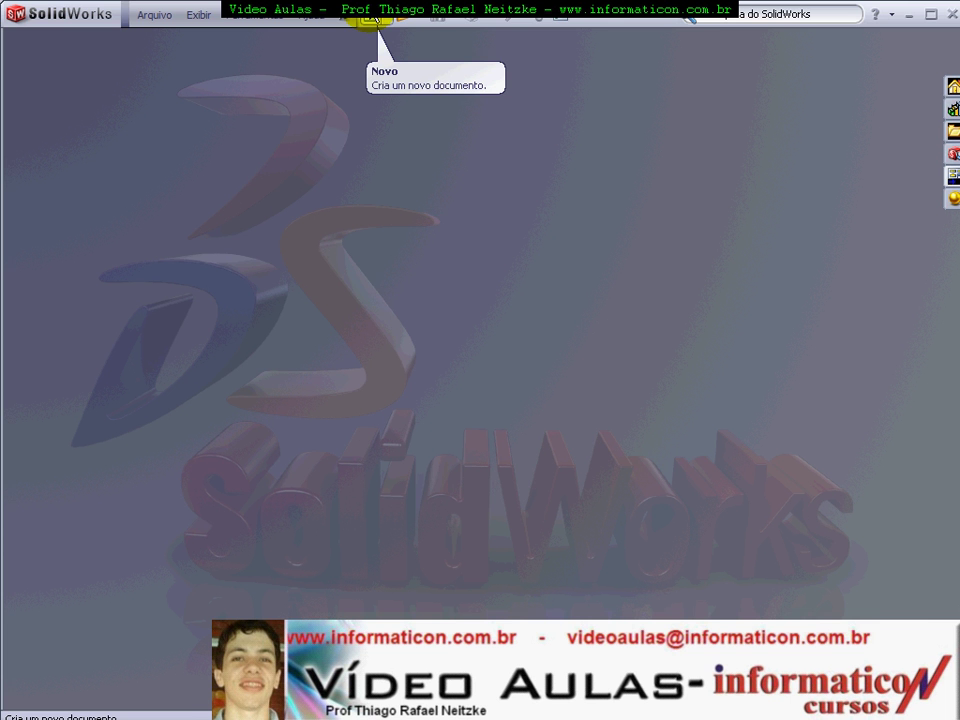
- Create a new Peça part document and select its Superior plane
click(372, 20)
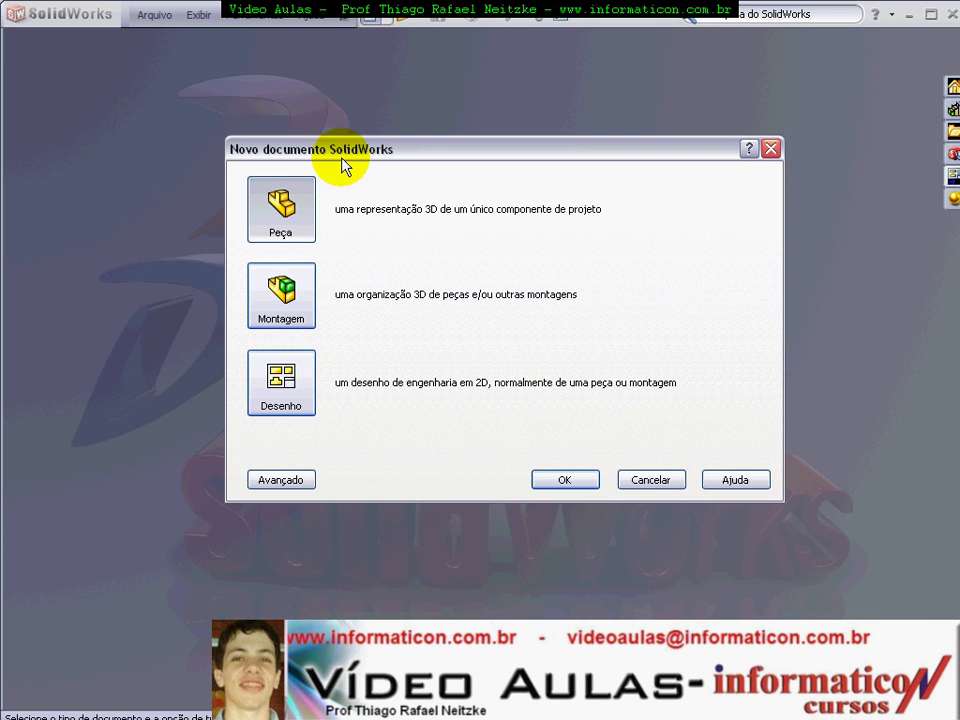
double_click(281, 226)
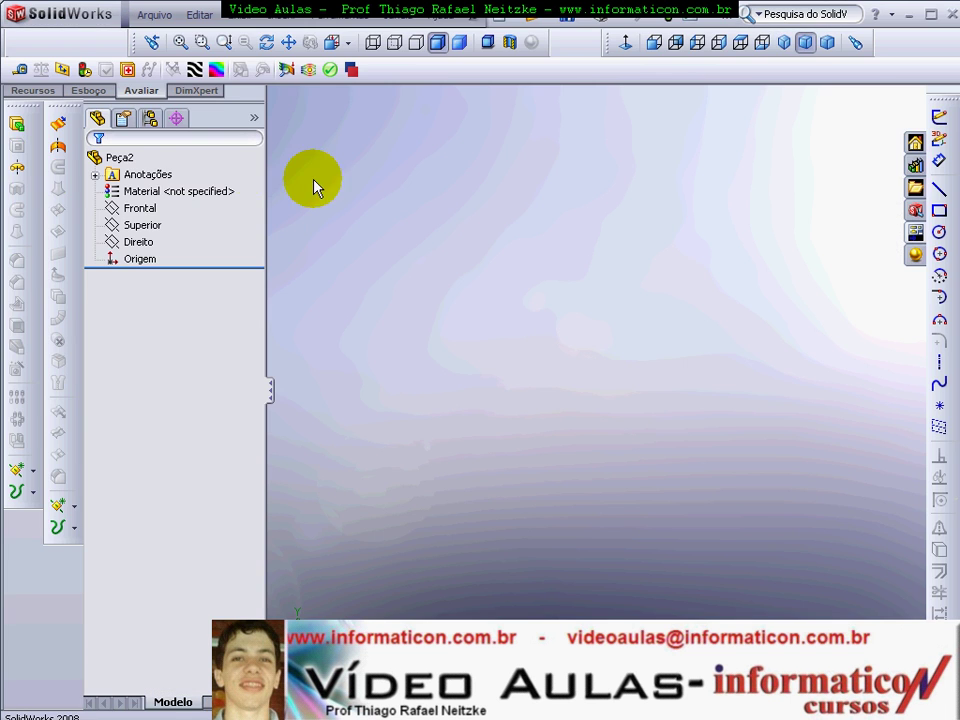
click(145, 225)
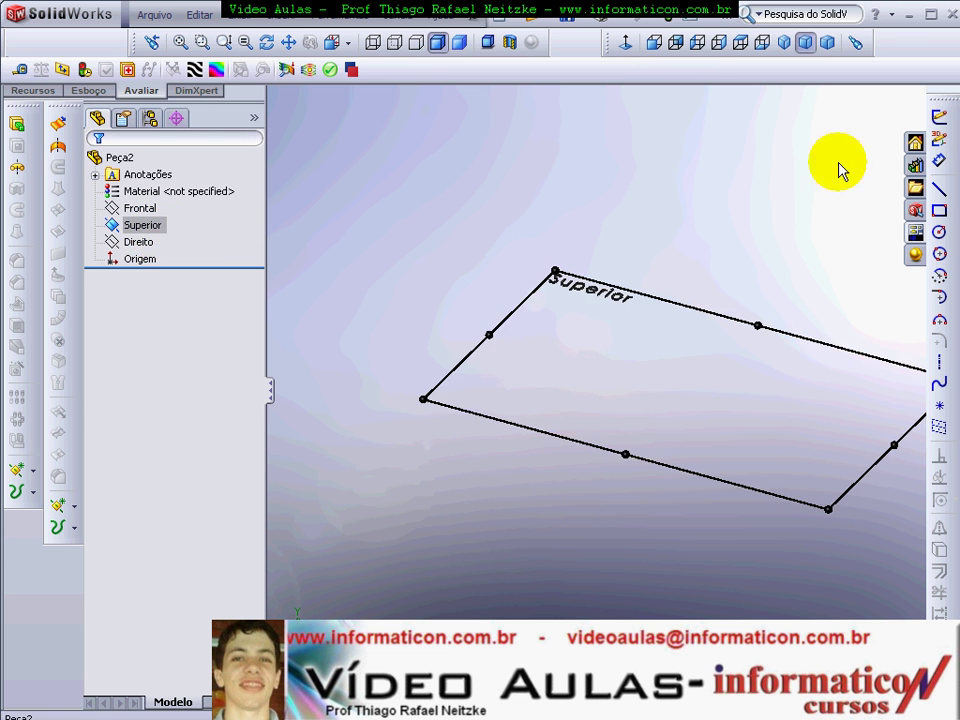
- Start a sketch on the Superior plane and draw a corner rectangle from the origin
click(940, 116)
click(940, 212)
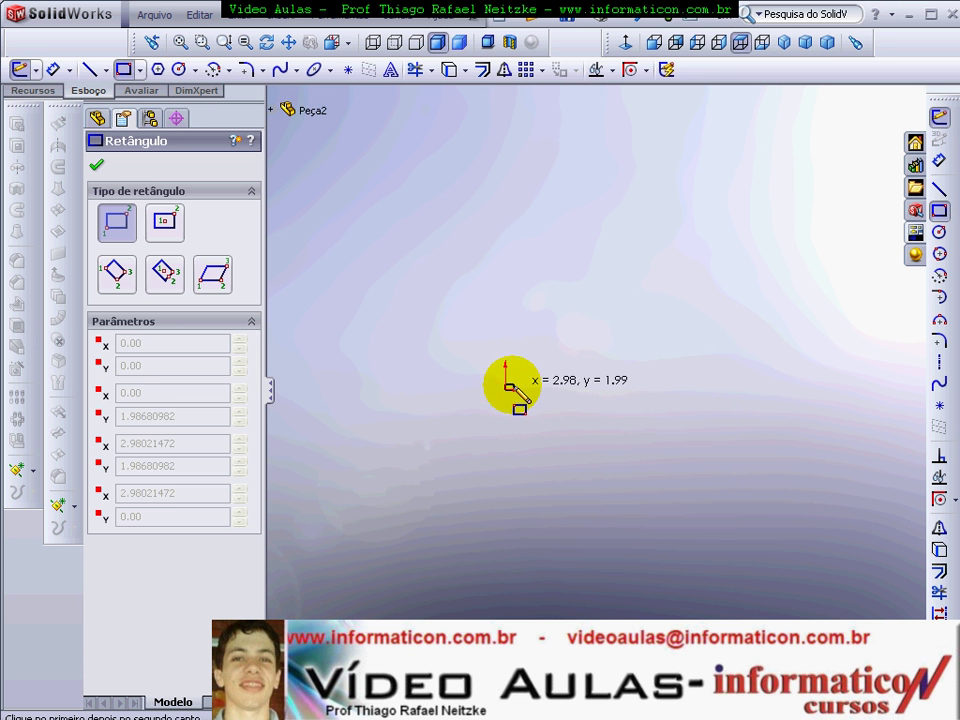
click(507, 390)
click(786, 198)
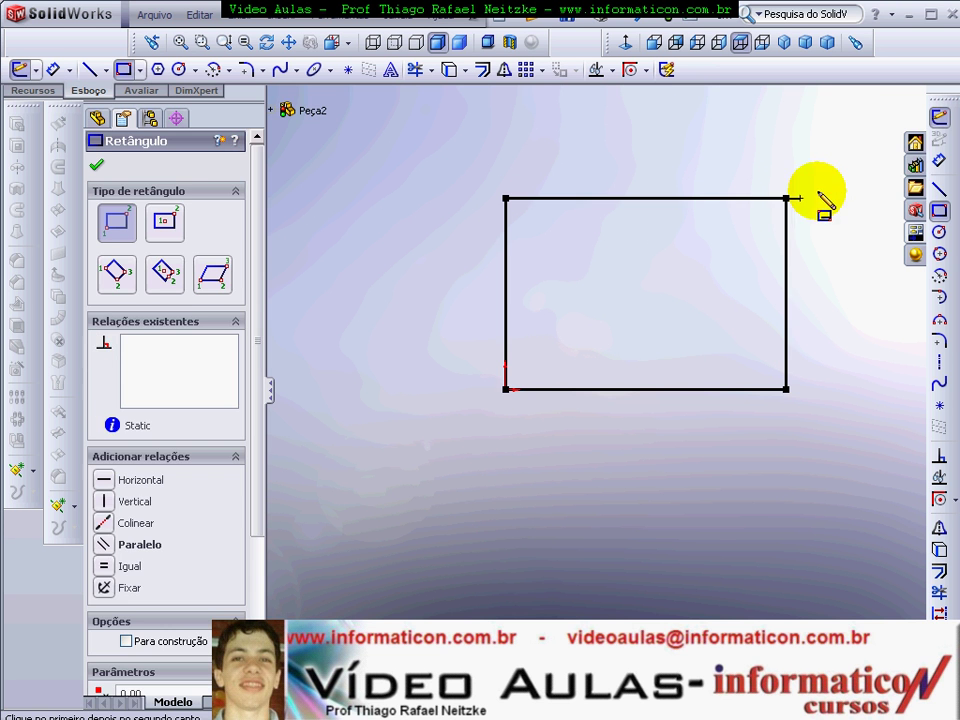
click(940, 160)
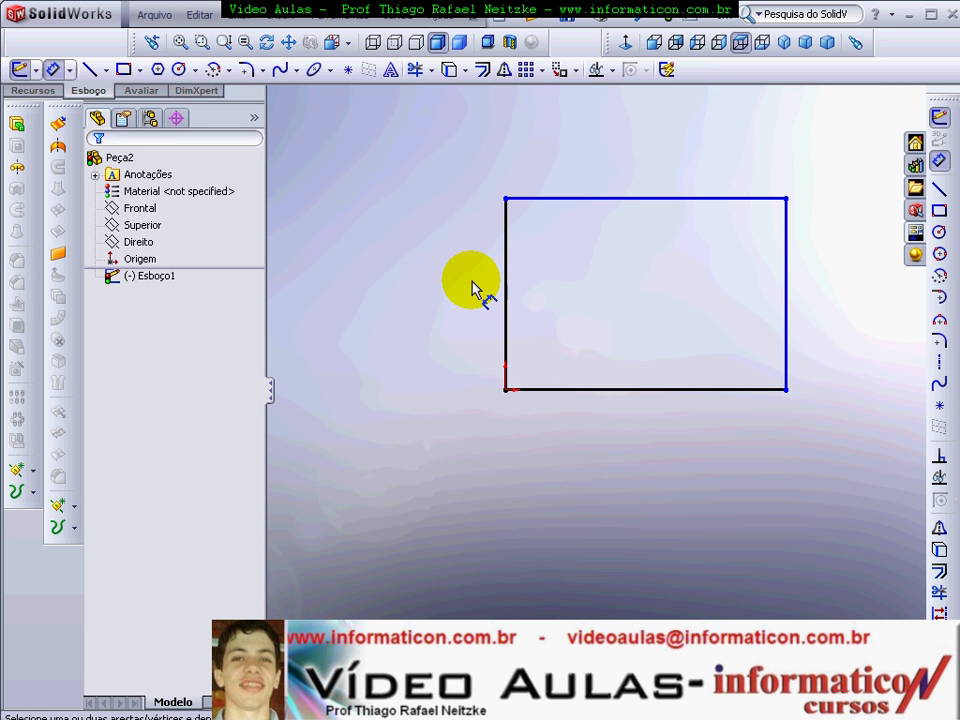
- Dimension the rectangle's height and width to 50 mm each
click(512, 290)
click(478, 293)
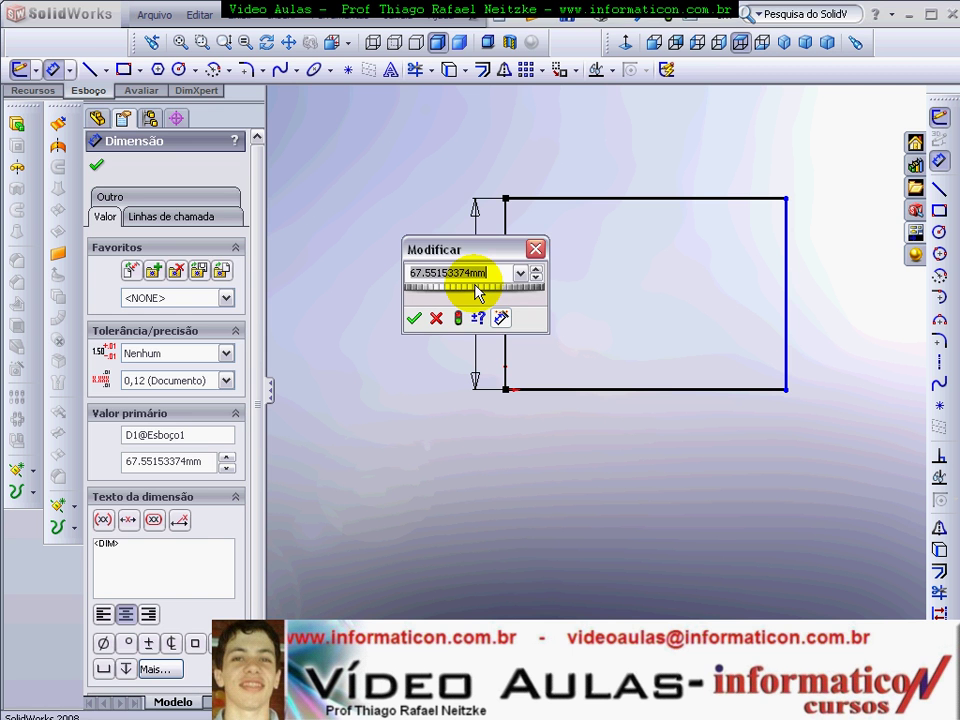
key(Return)
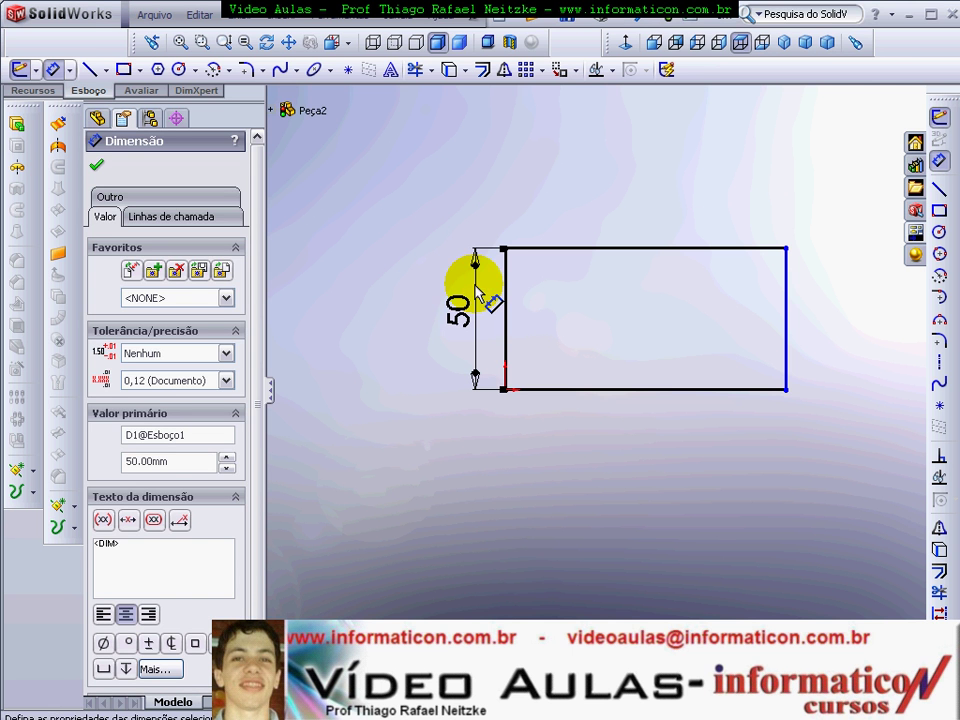
click(663, 389)
click(645, 450)
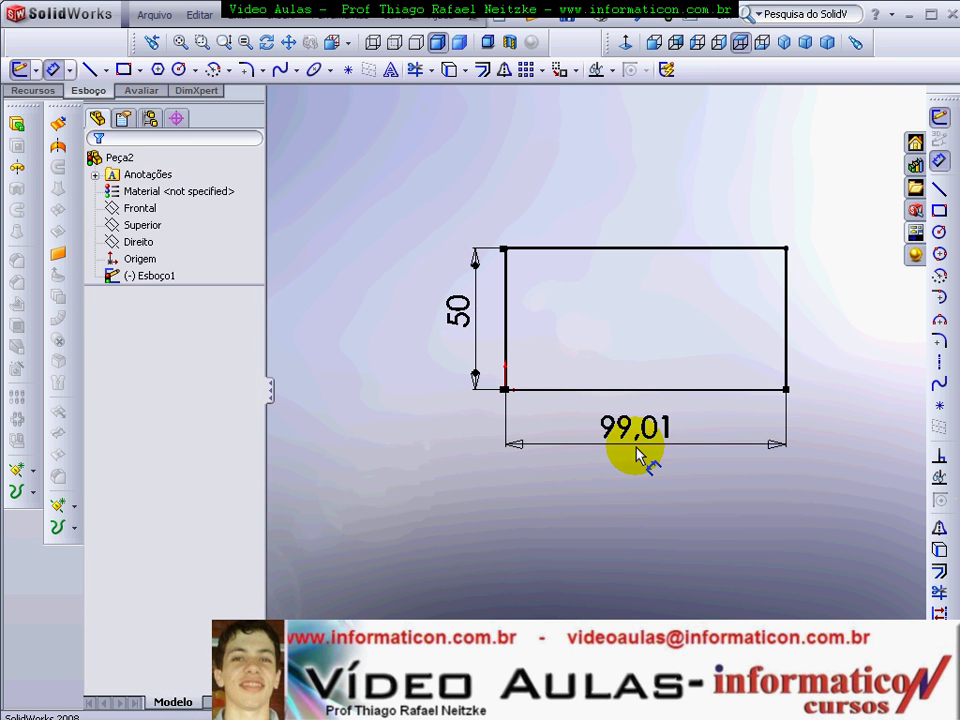
text(50)
key(Return)
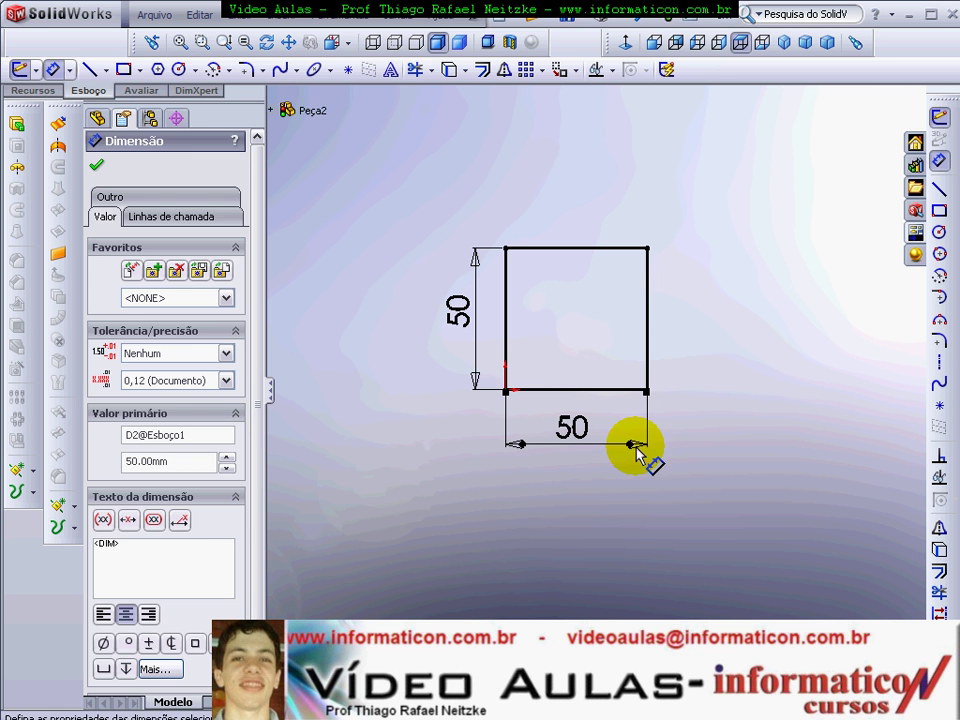
key(Escape)
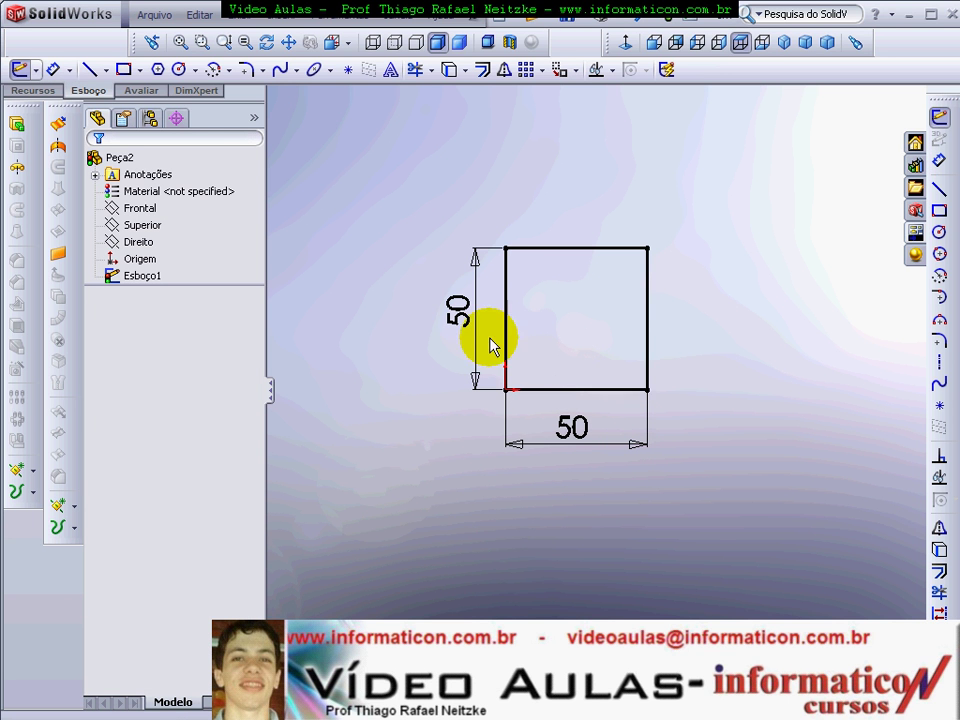
- Move both dimensions further from the square and switch to the isometric view
drag(468, 322, 455, 322)
drag(563, 424, 580, 448)
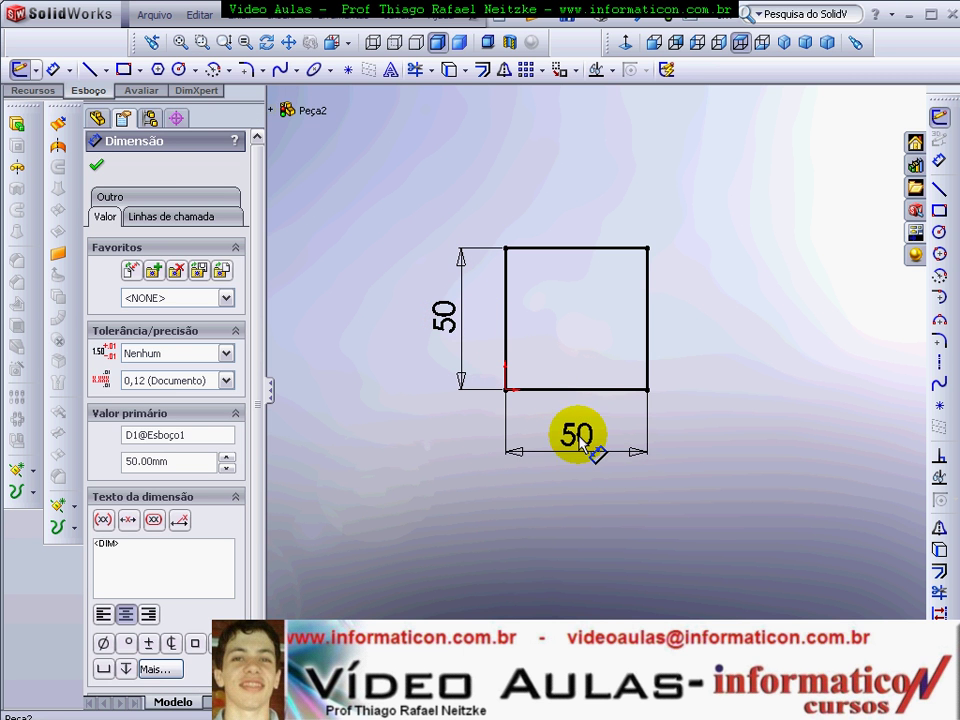
click(731, 410)
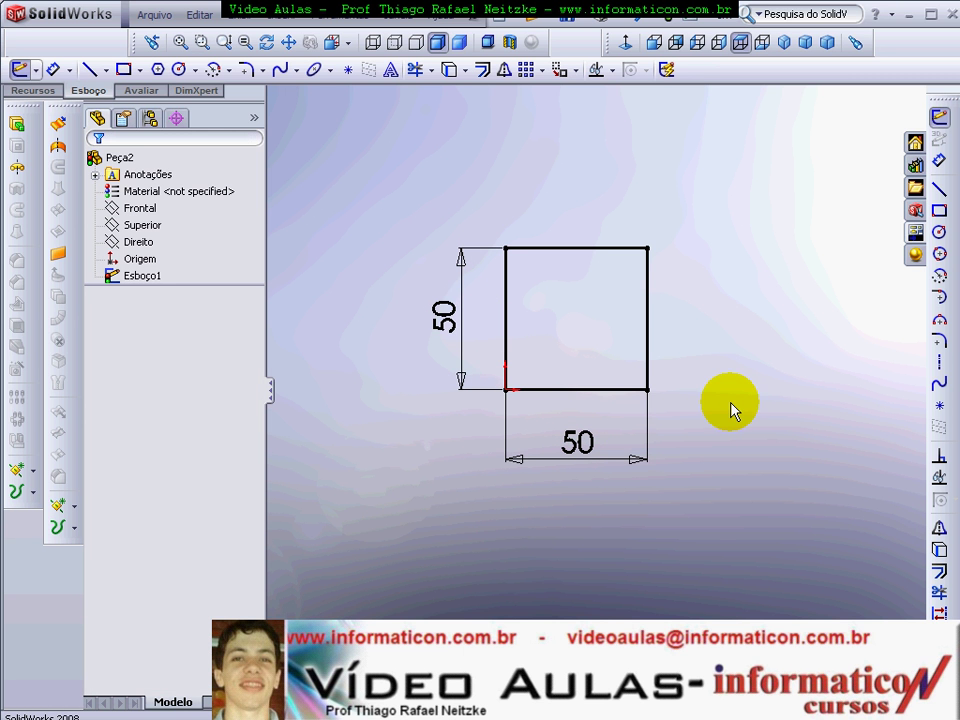
click(784, 42)
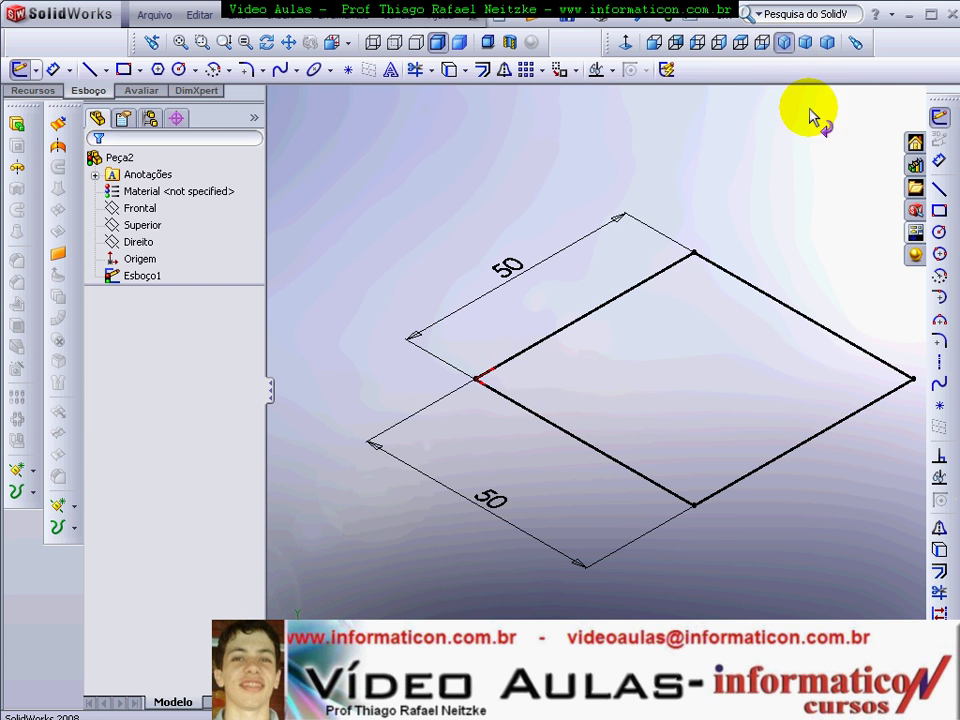
- Extrude the square sketch as a 15 mm blind boss and zoom in on the block
click(16, 122)
text(15)
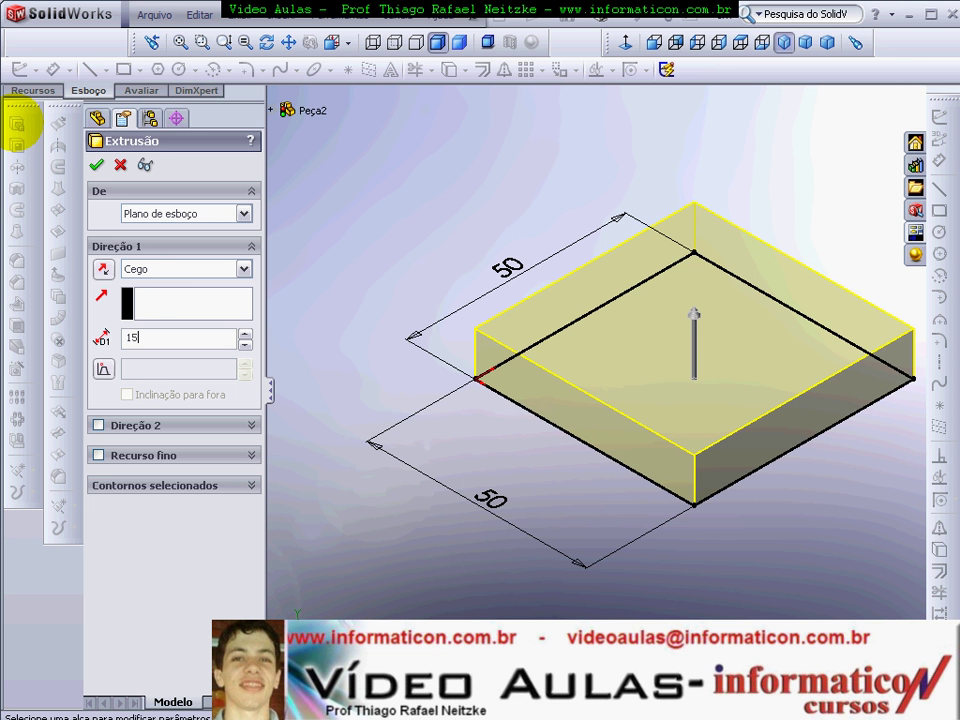
key(Return)
key(Return)
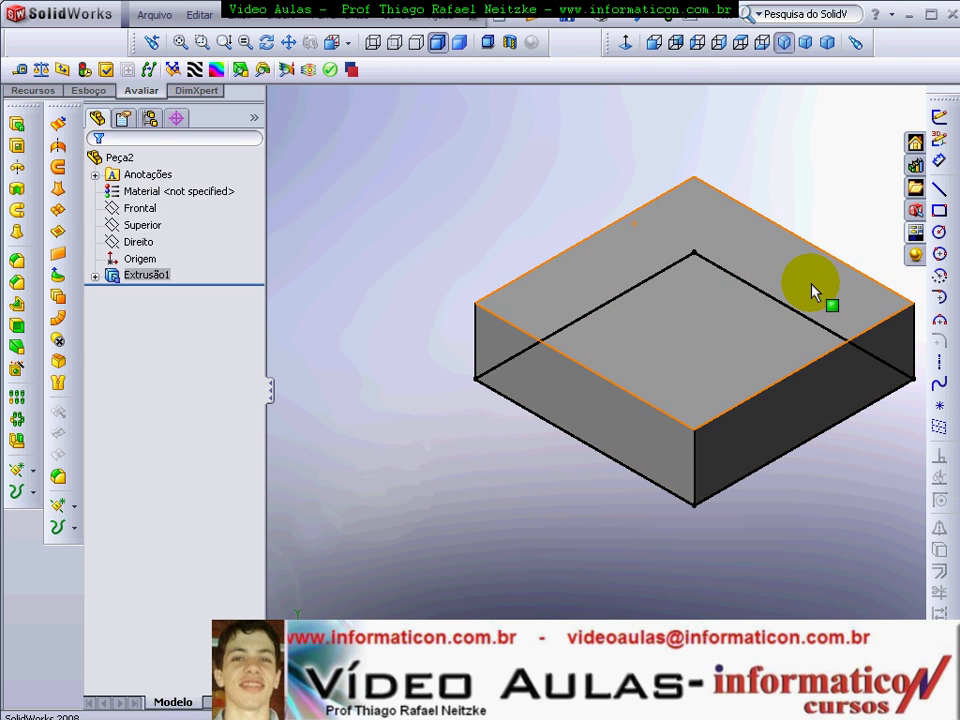
key(f)
key(z)
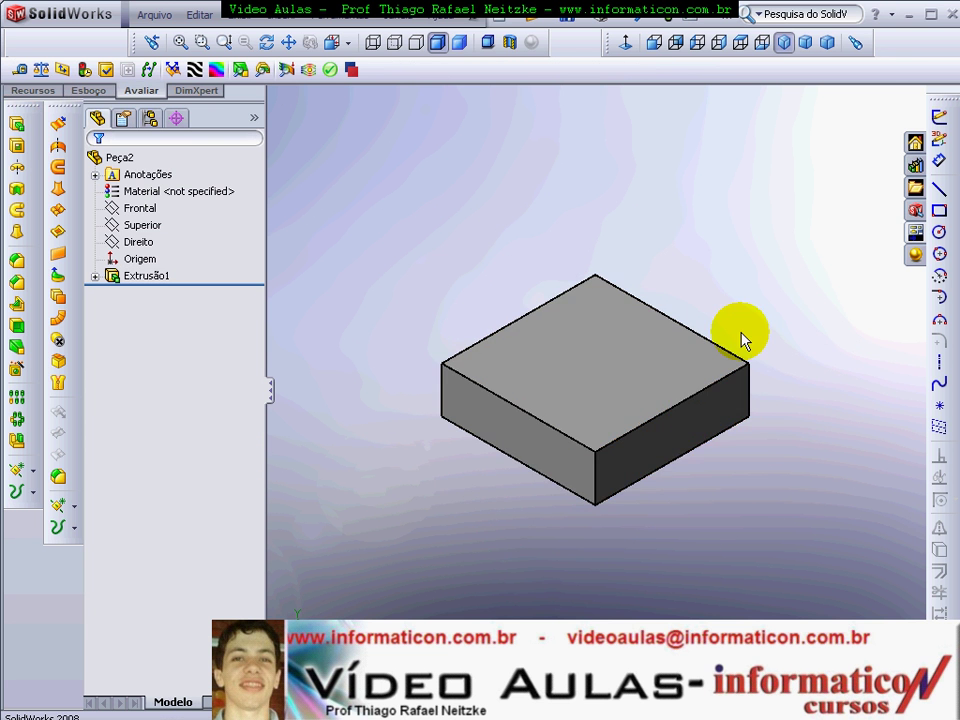
key(shift+z)
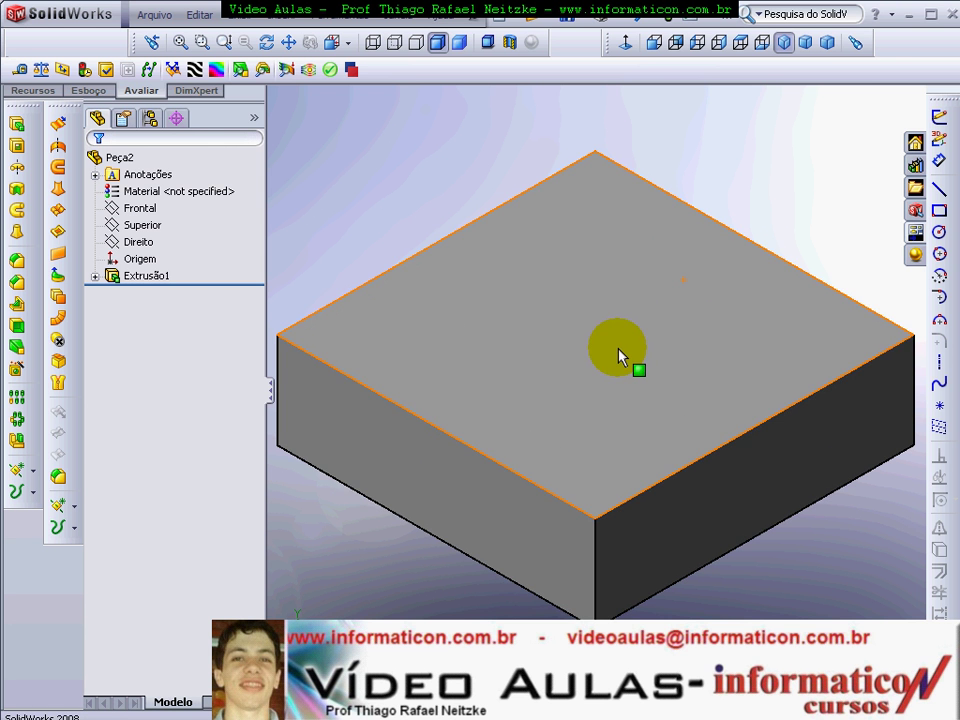
- Start a sketch on the block's top face and draw a corner rectangle across it
click(646, 272)
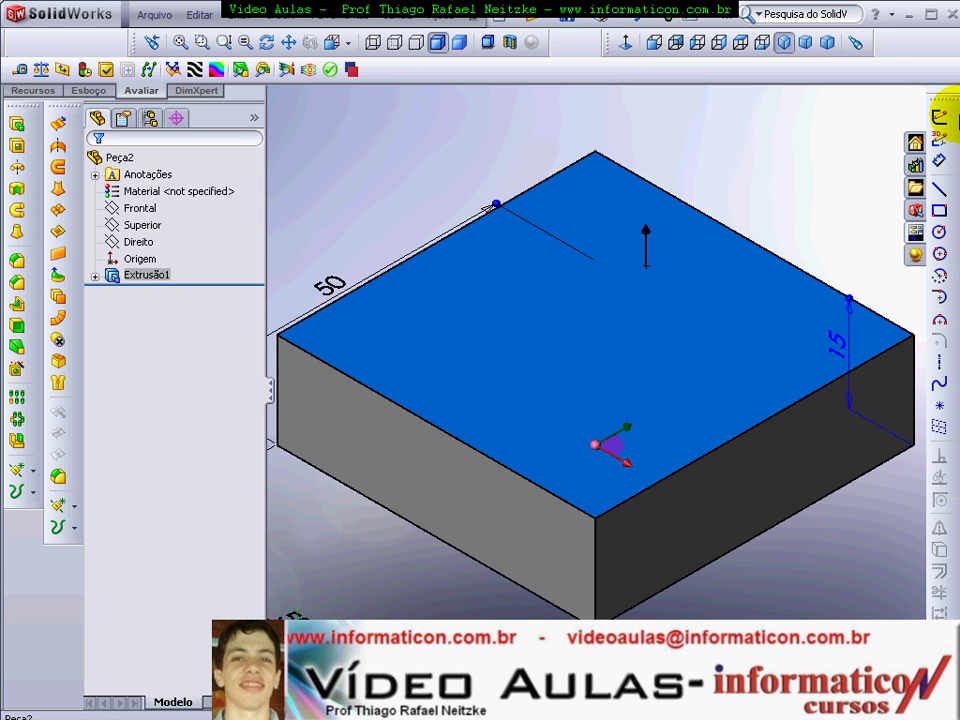
click(940, 117)
click(740, 42)
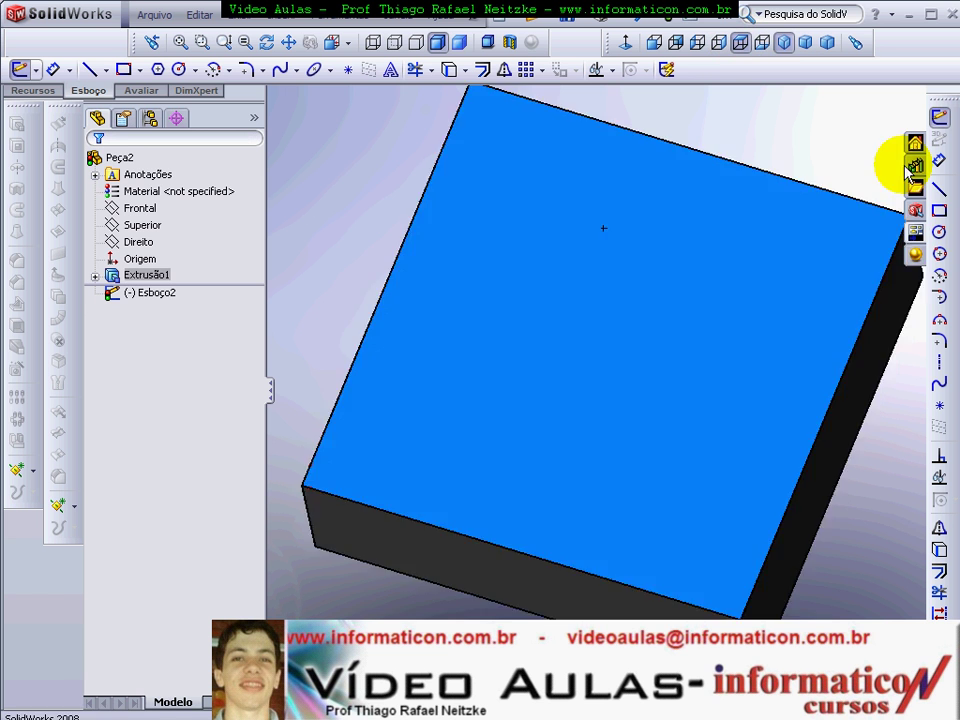
click(940, 211)
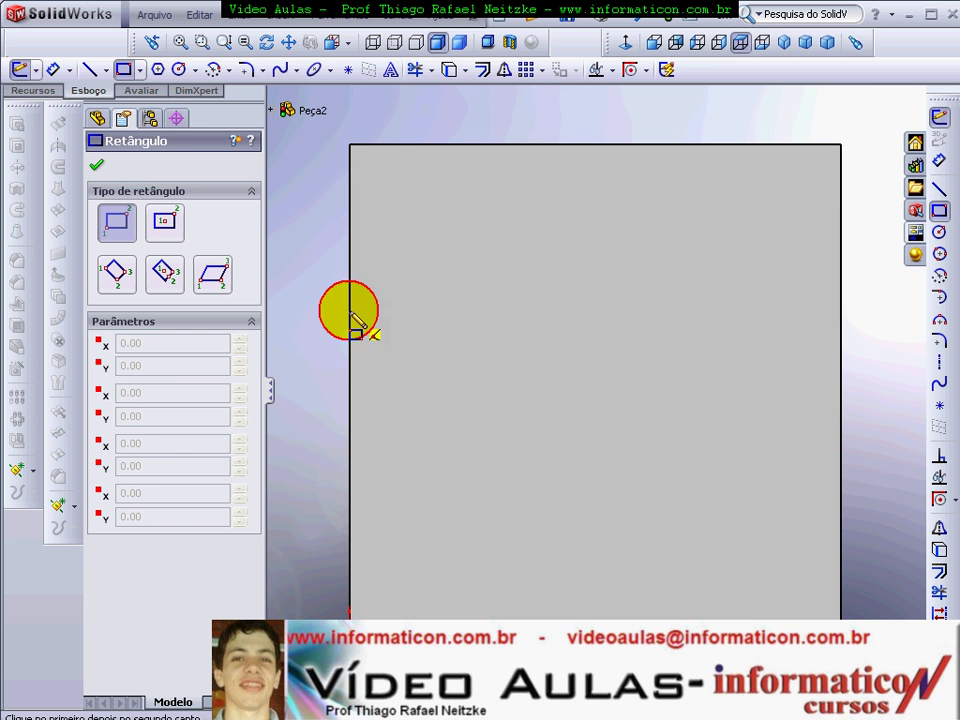
click(349, 310)
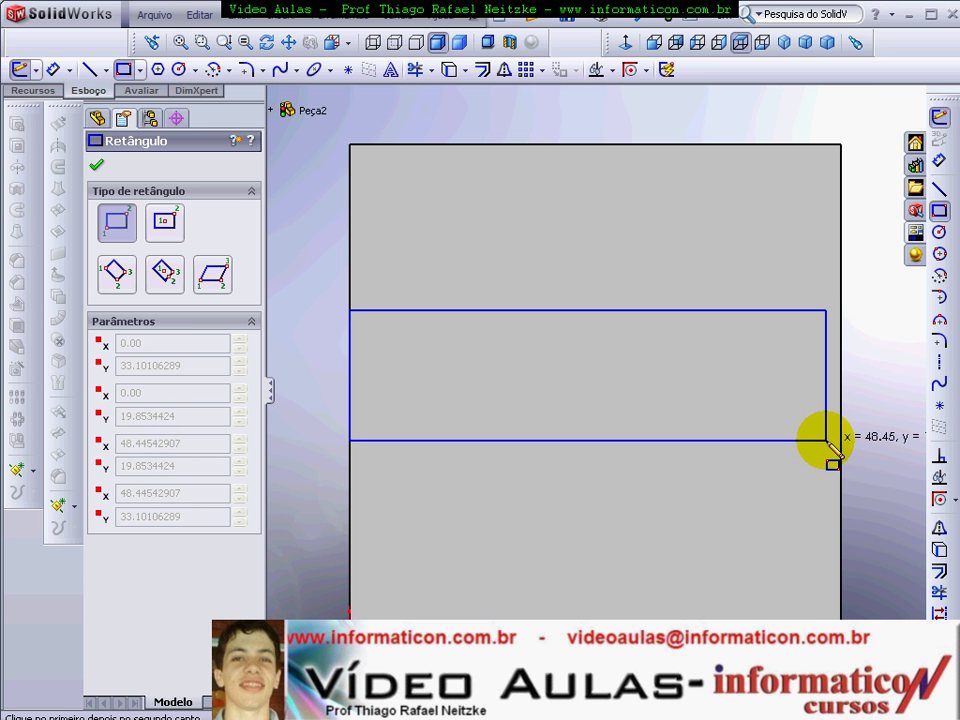
click(841, 452)
click(939, 210)
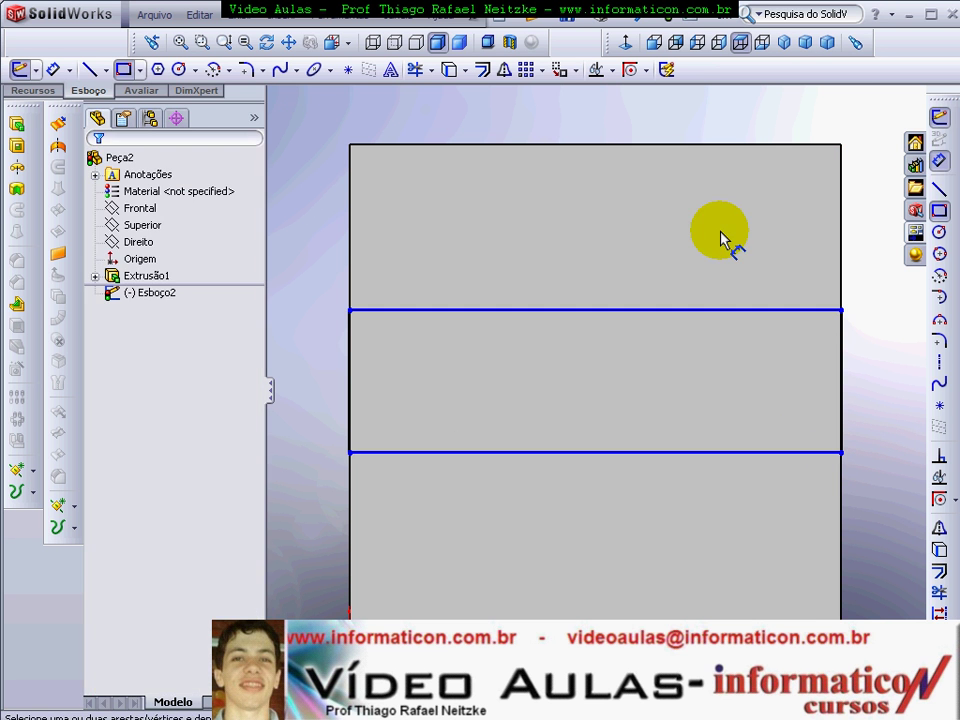
- Dimension the band's two lines 15 mm from the face's top and bottom edges, then view isometrically
click(386, 311)
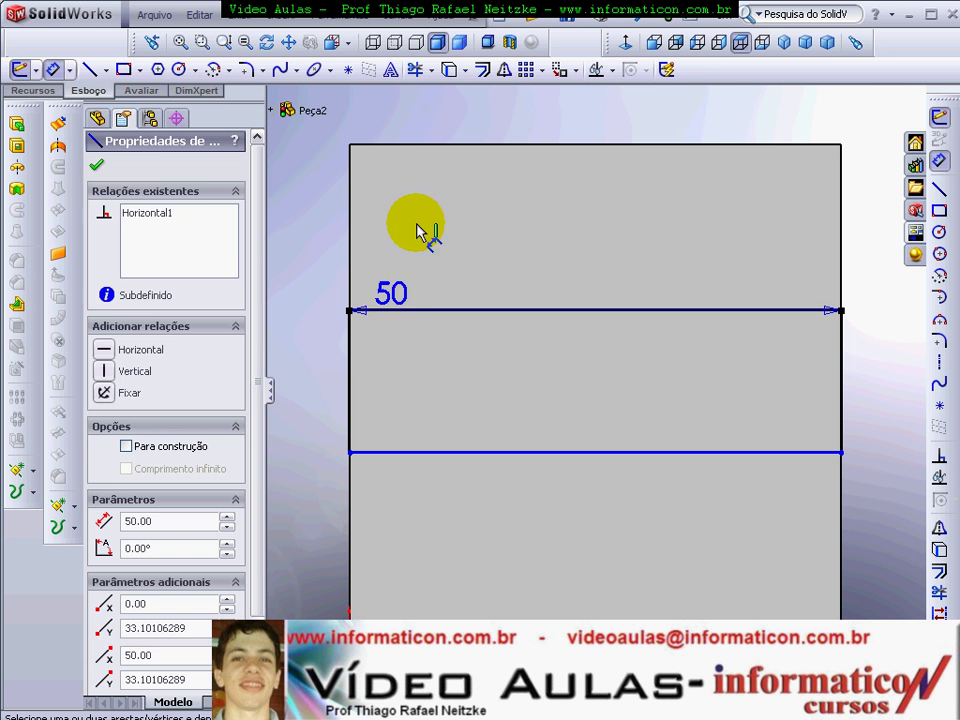
click(437, 146)
click(326, 230)
text(15)
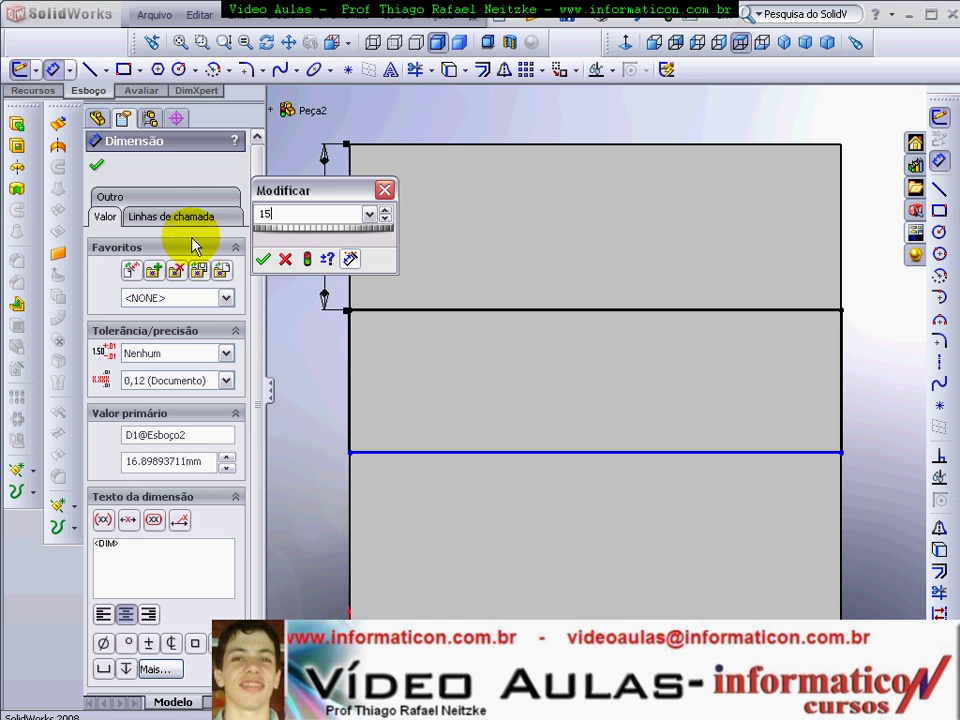
key(Return)
key(Escape)
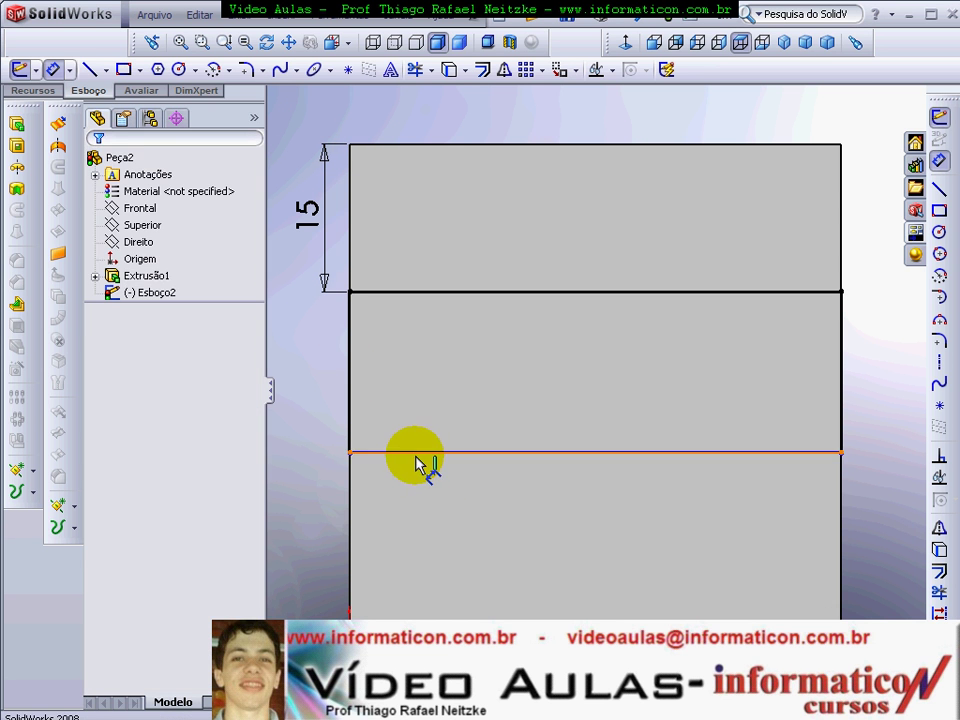
click(419, 458)
click(455, 612)
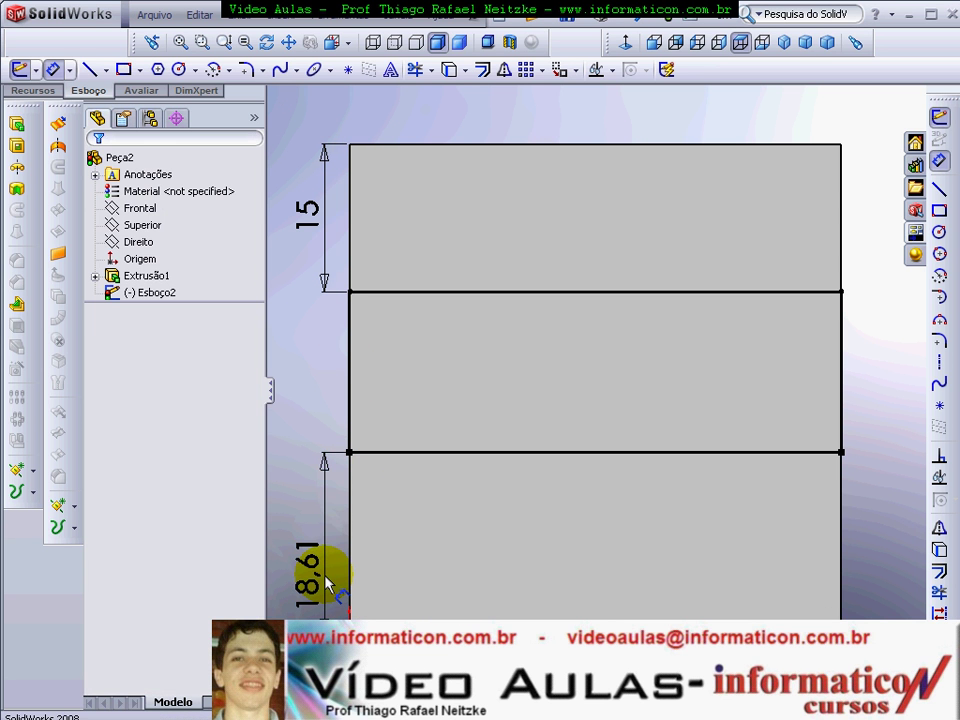
click(325, 612)
key(Return)
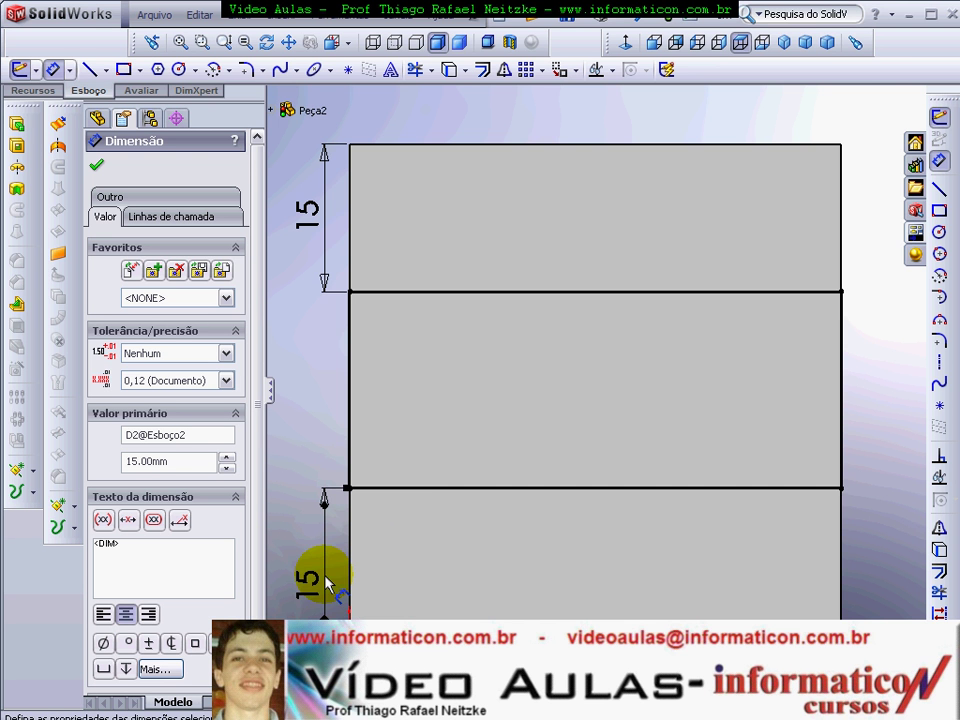
click(784, 42)
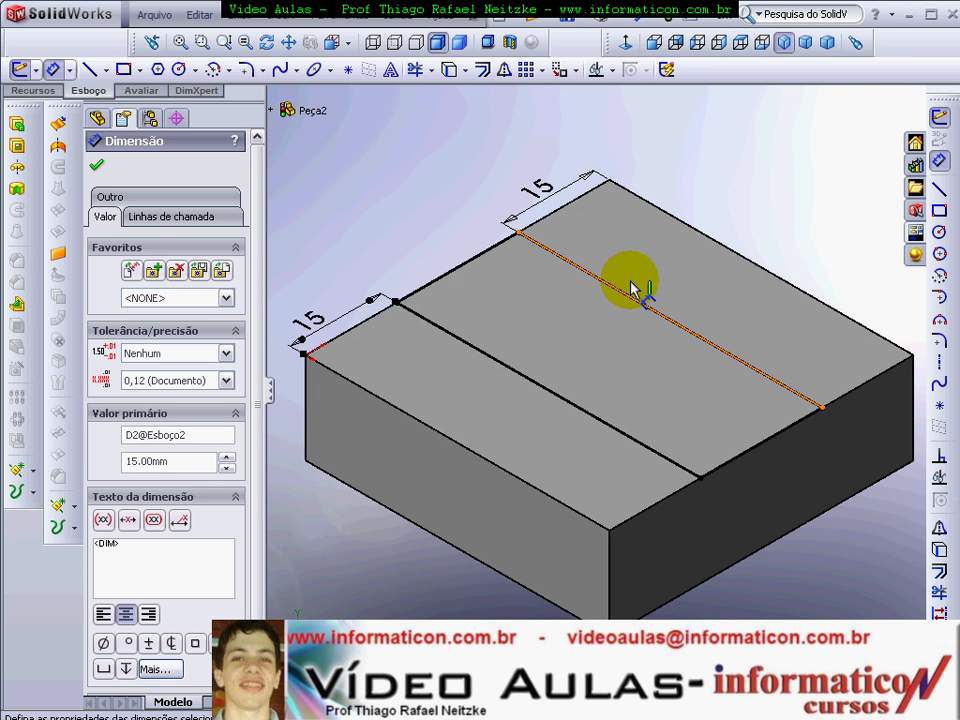
click(18, 147)
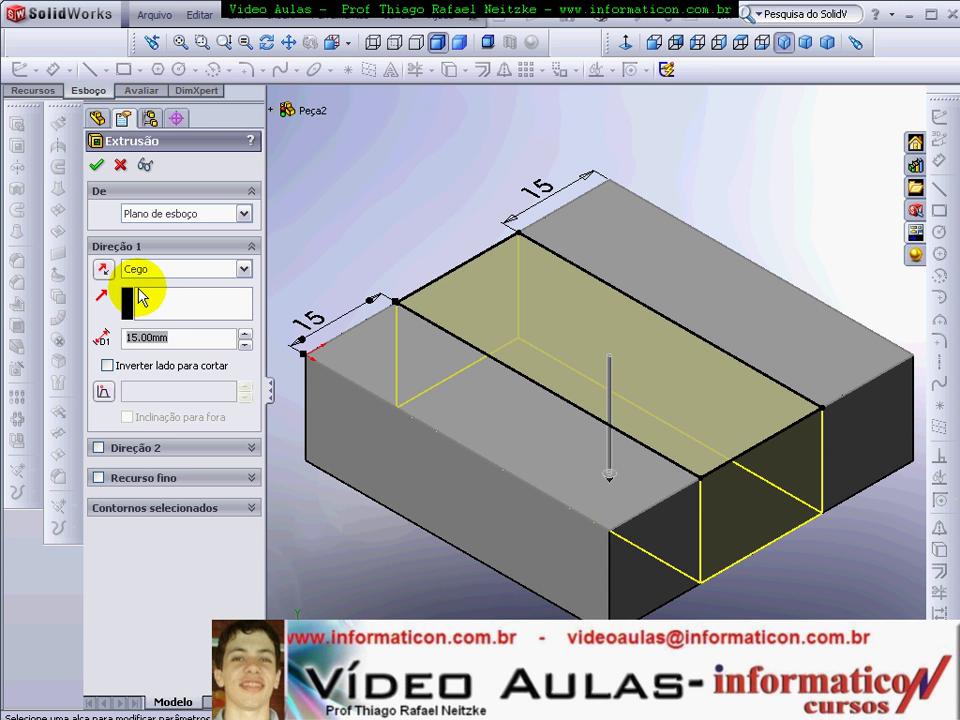
text(5)
key(Return)
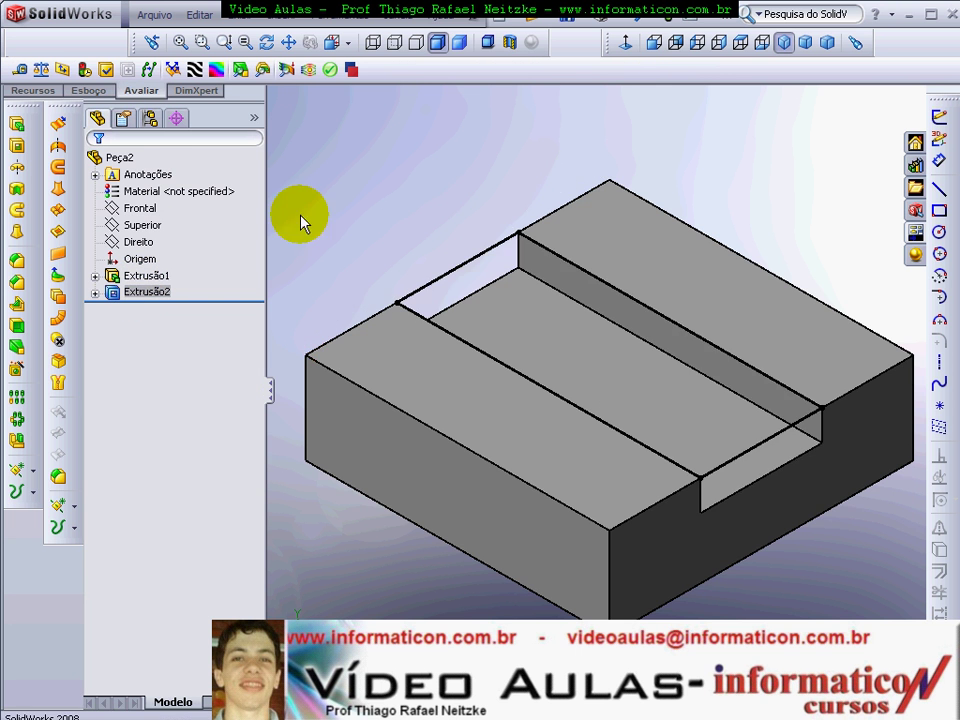
scroll(686, 396, up, 3)
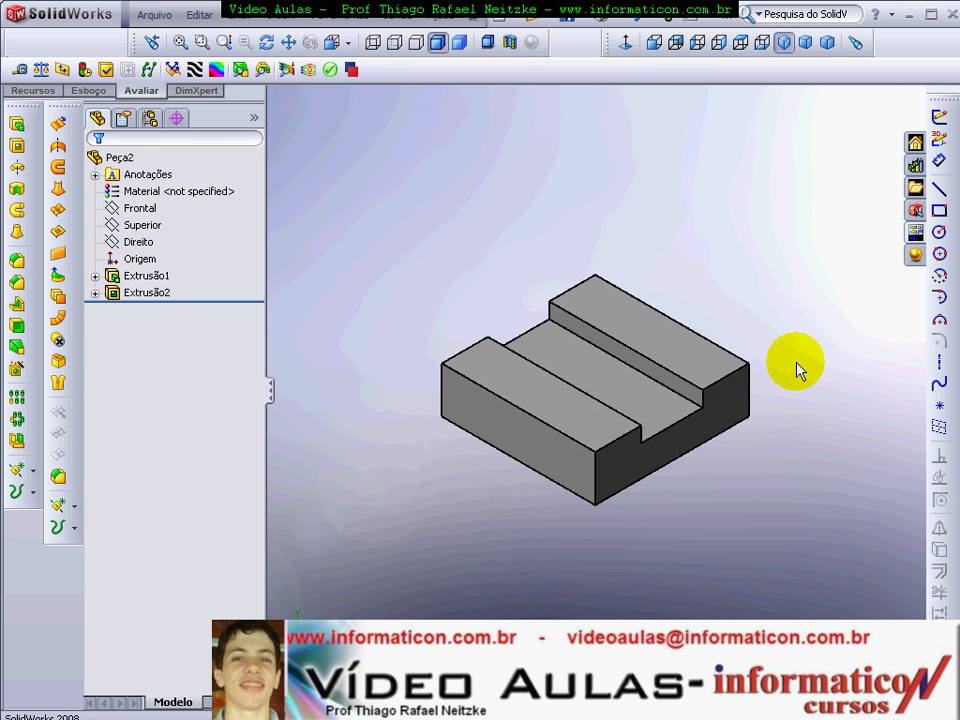
mouse_move(790, 318)
middle_down()
mouse_move(531, 236)
mouse_move(476, 204)
mouse_move(741, 186)
middle_up()
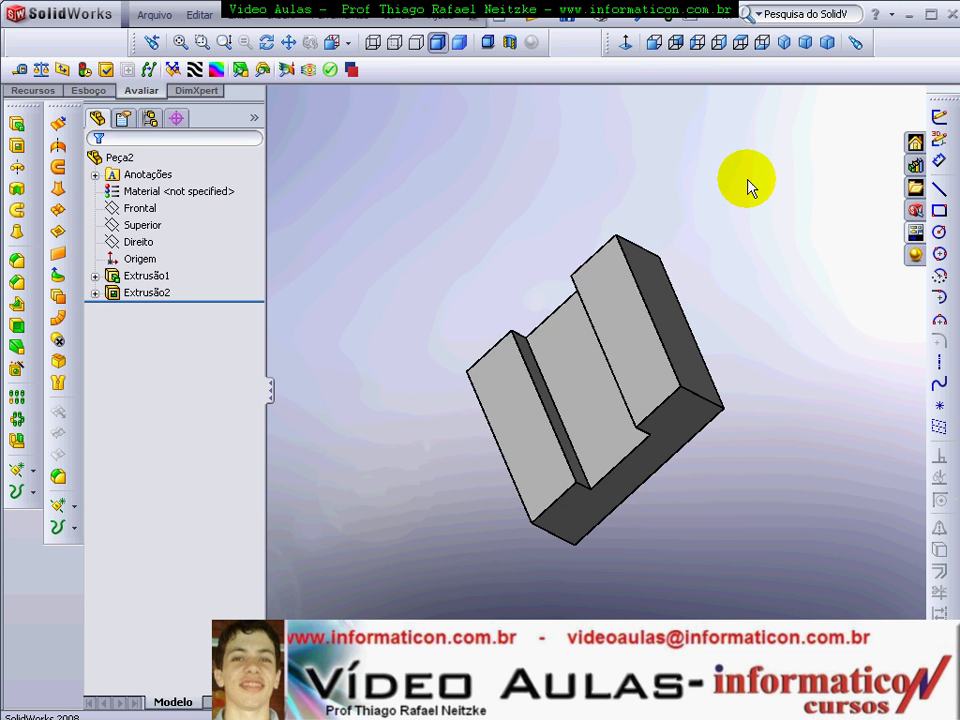
click(790, 44)
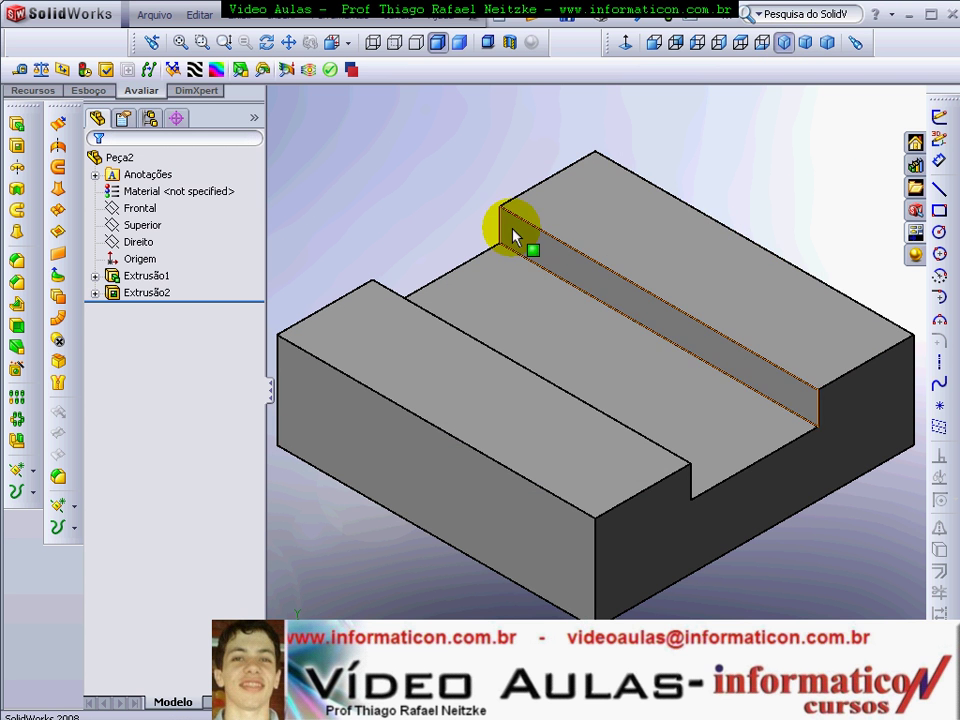
- Start a sketch on the lower top face beside the slot, viewed normal to it
click(490, 428)
click(636, 246)
click(542, 386)
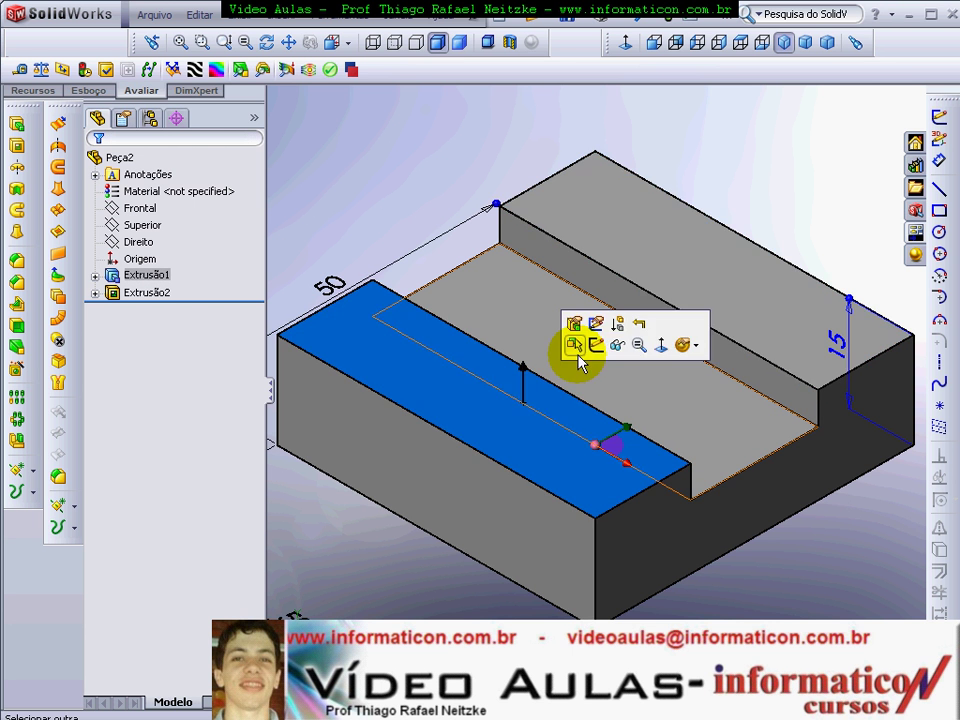
click(649, 238)
click(489, 450)
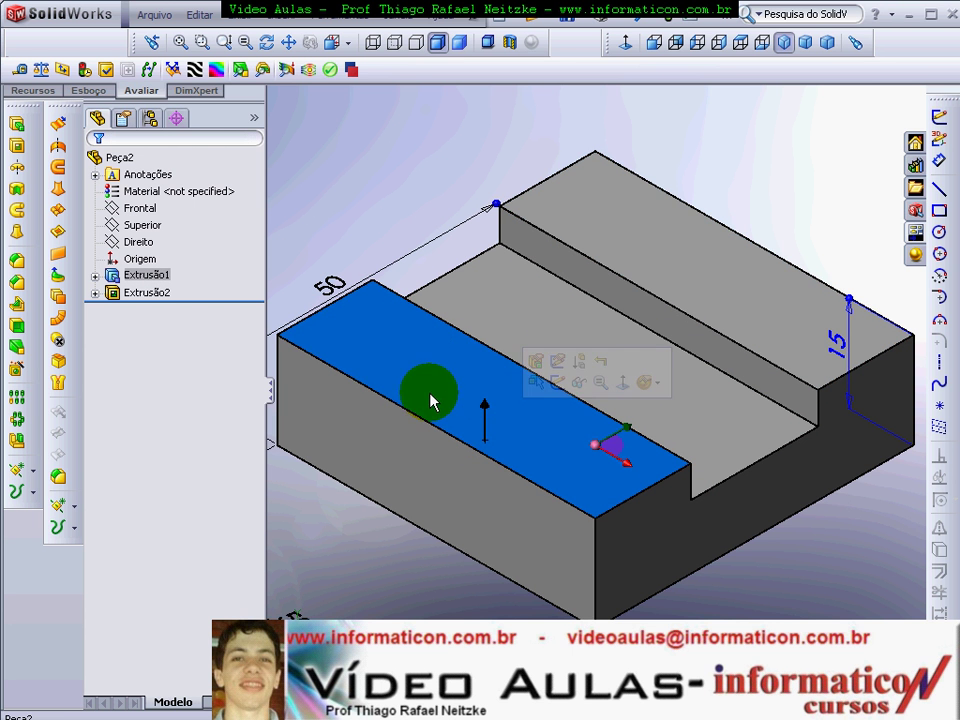
click(940, 120)
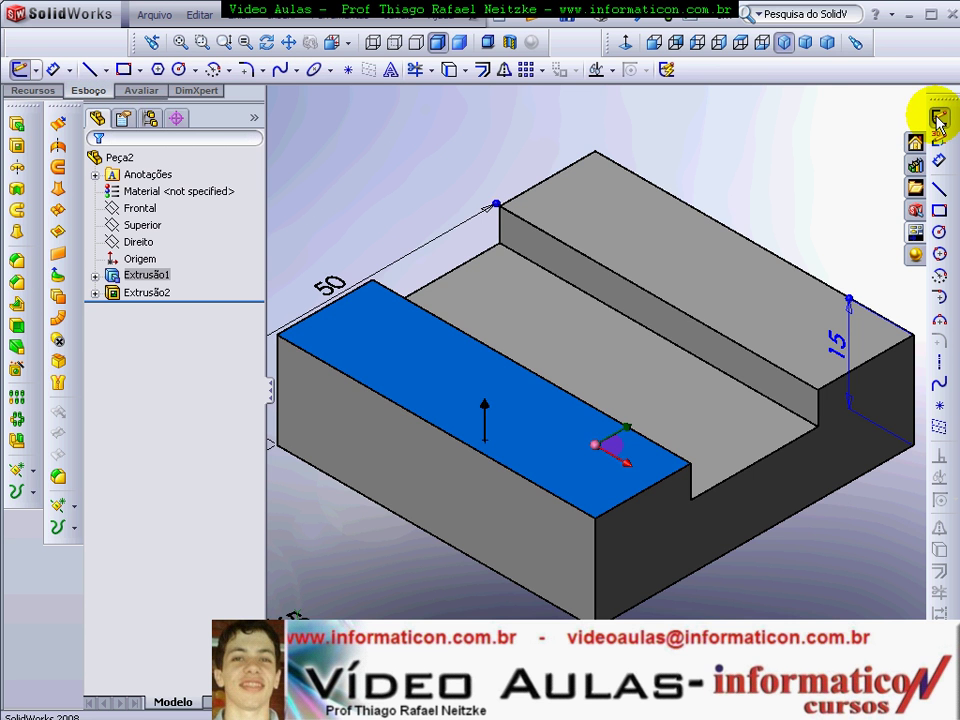
click(741, 43)
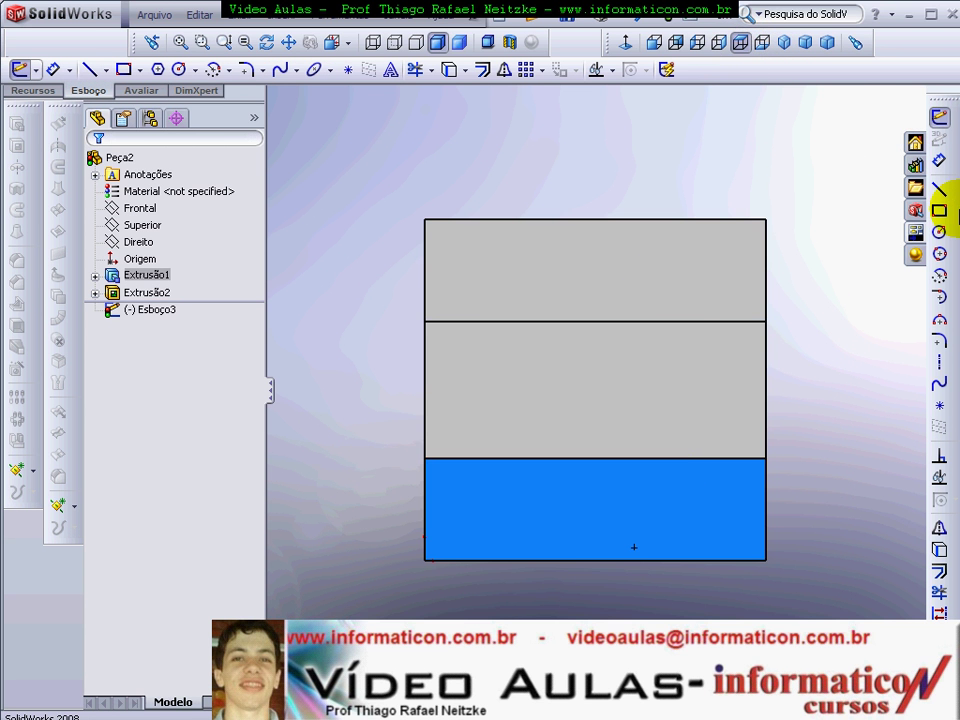
- Draw a circle on the face and dimension its diameter to 5 mm
click(940, 233)
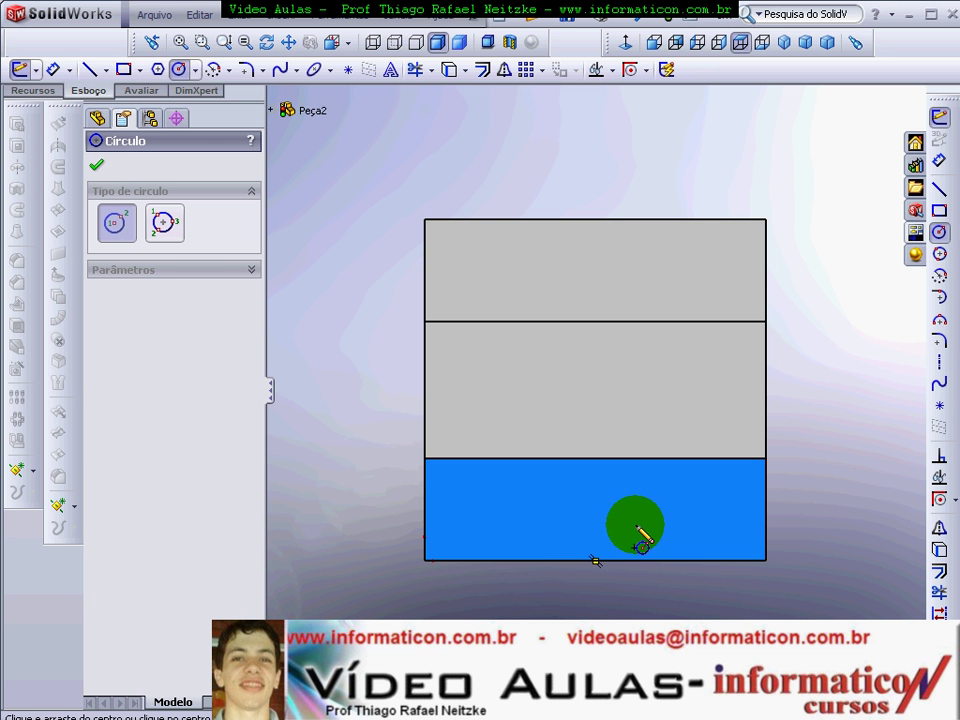
click(691, 511)
click(691, 534)
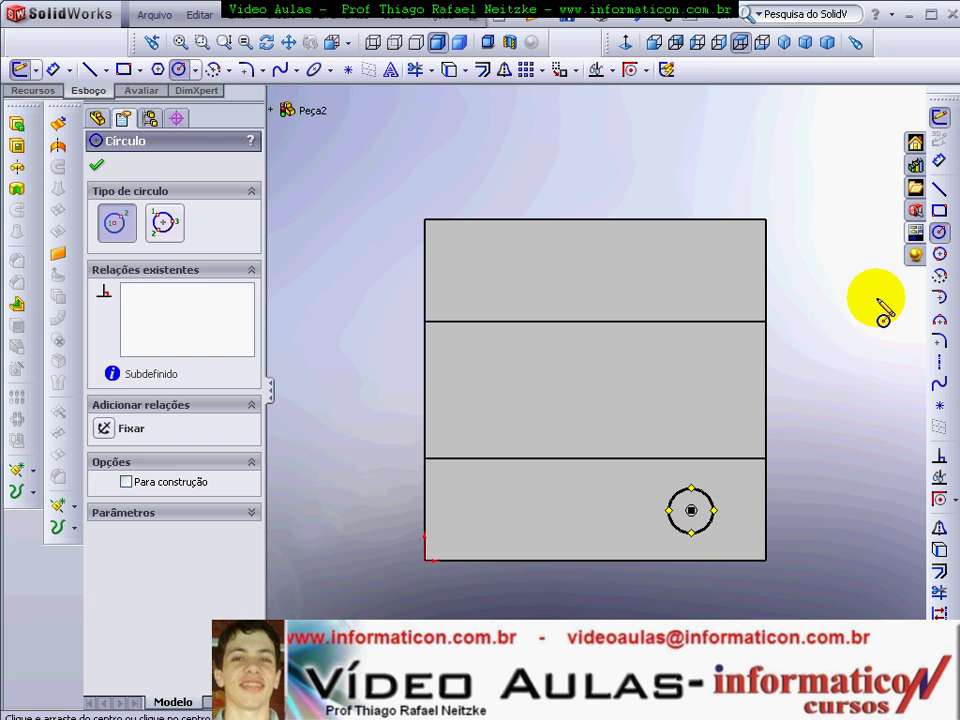
click(940, 160)
click(677, 527)
click(624, 516)
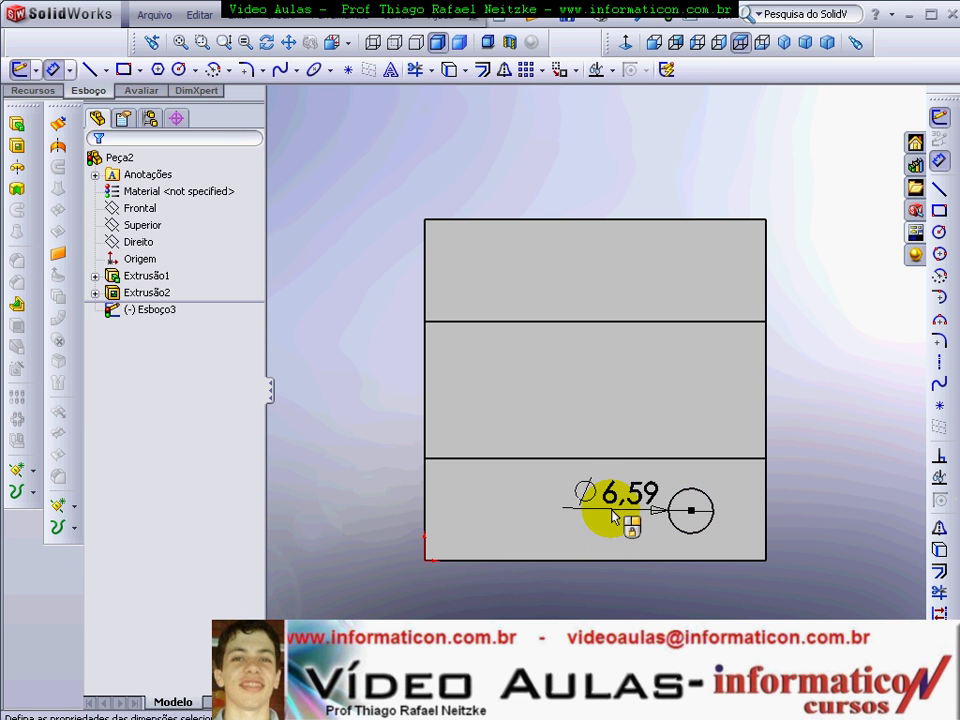
text(5)
key(Return)
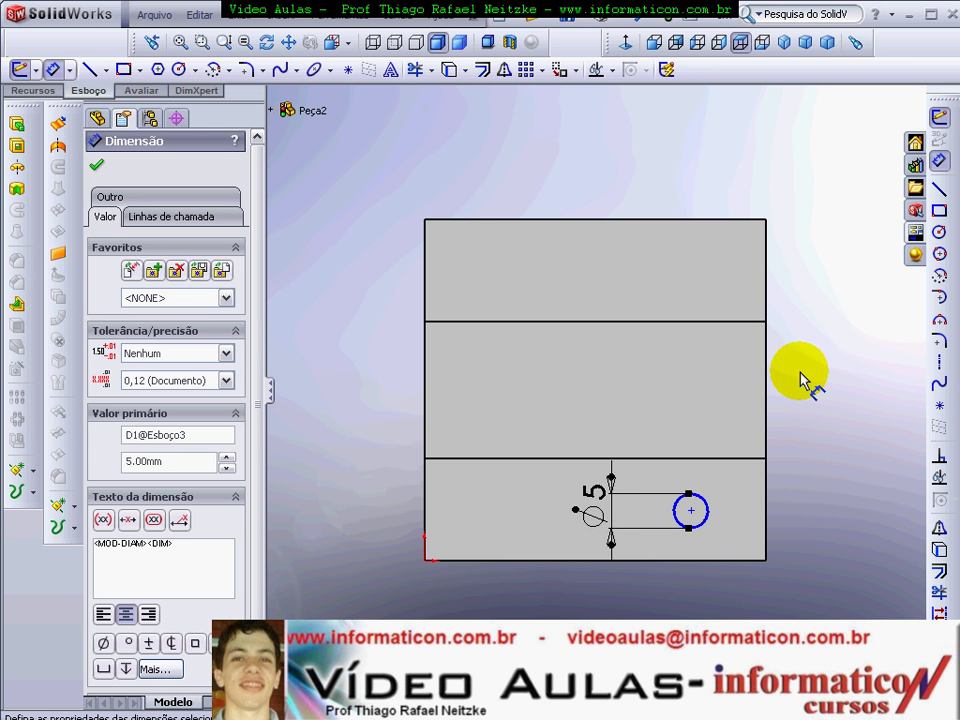
key(Escape)
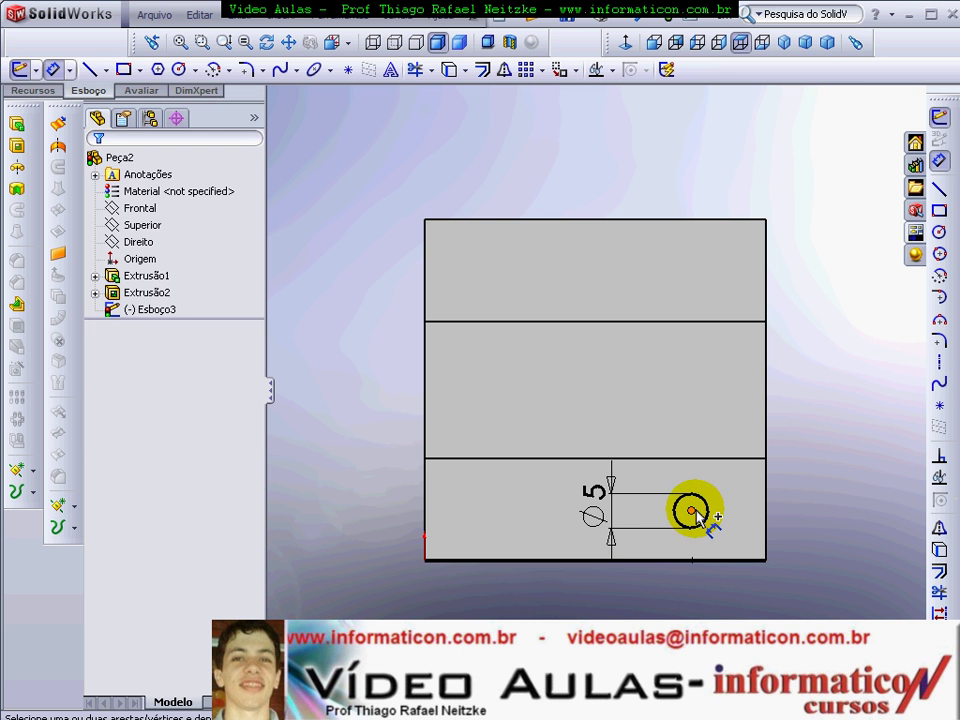
- Locate the circle 7.5 mm from the bottom and right edges, then view isometrically
click(692, 512)
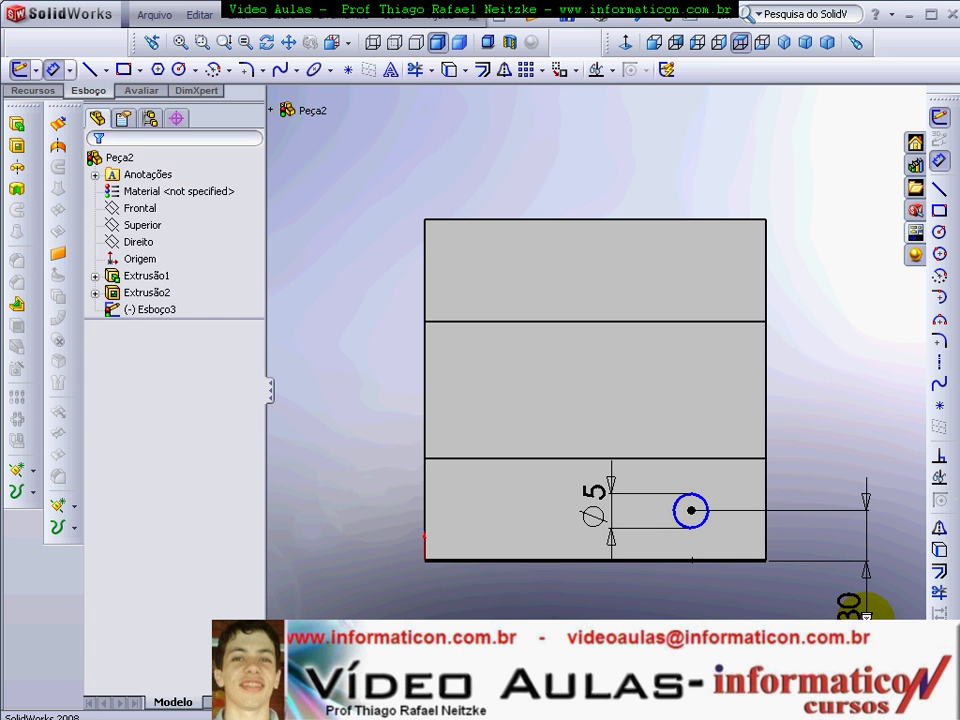
click(870, 605)
text(7,5)
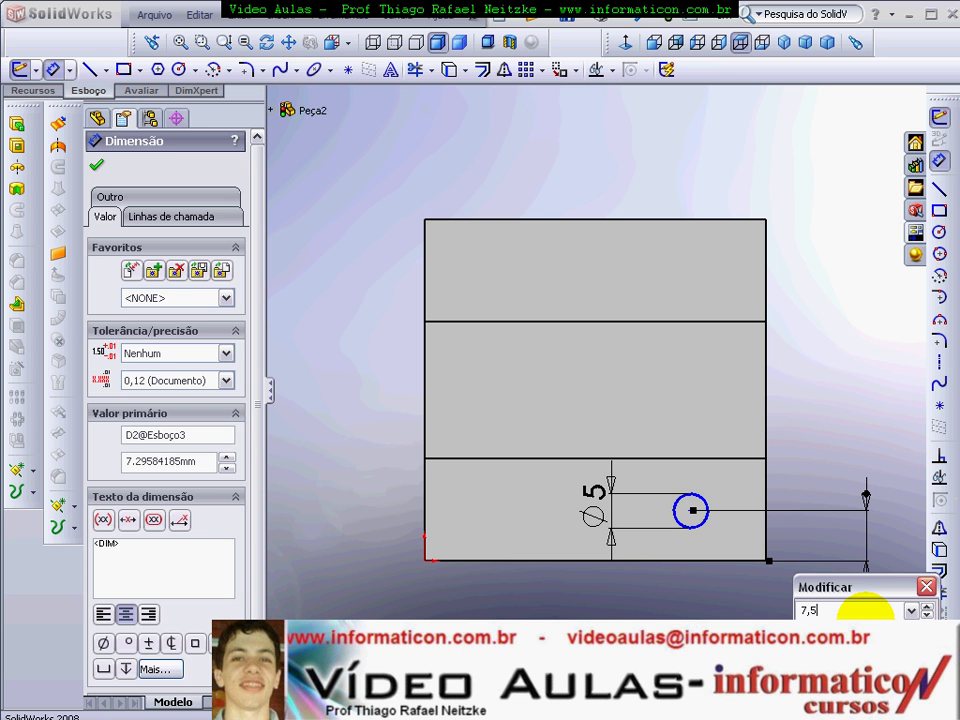
key(Return)
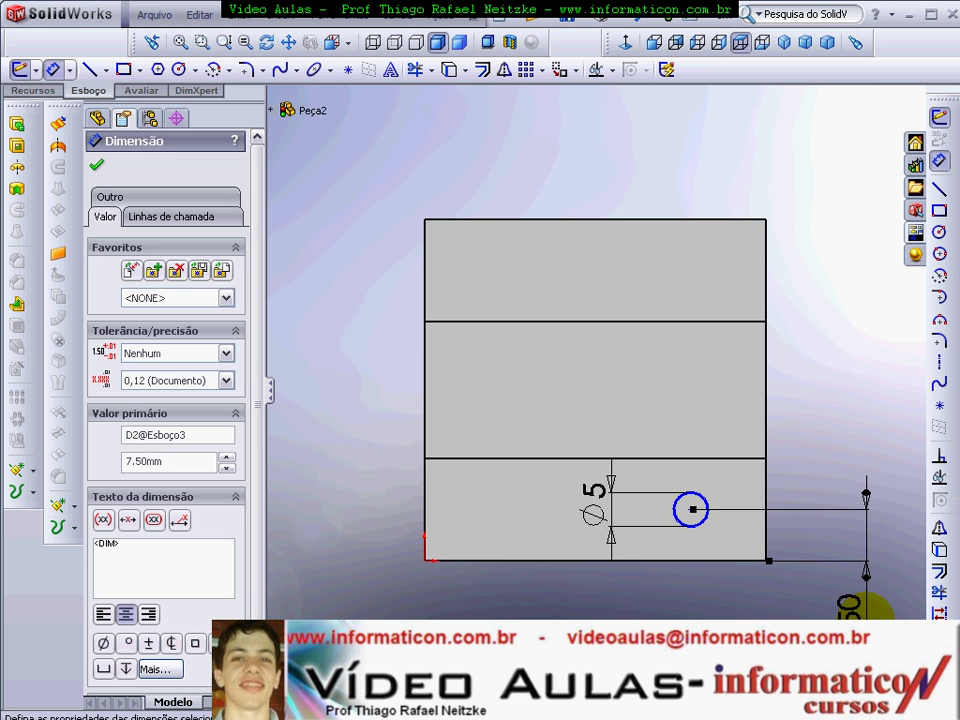
key(Escape)
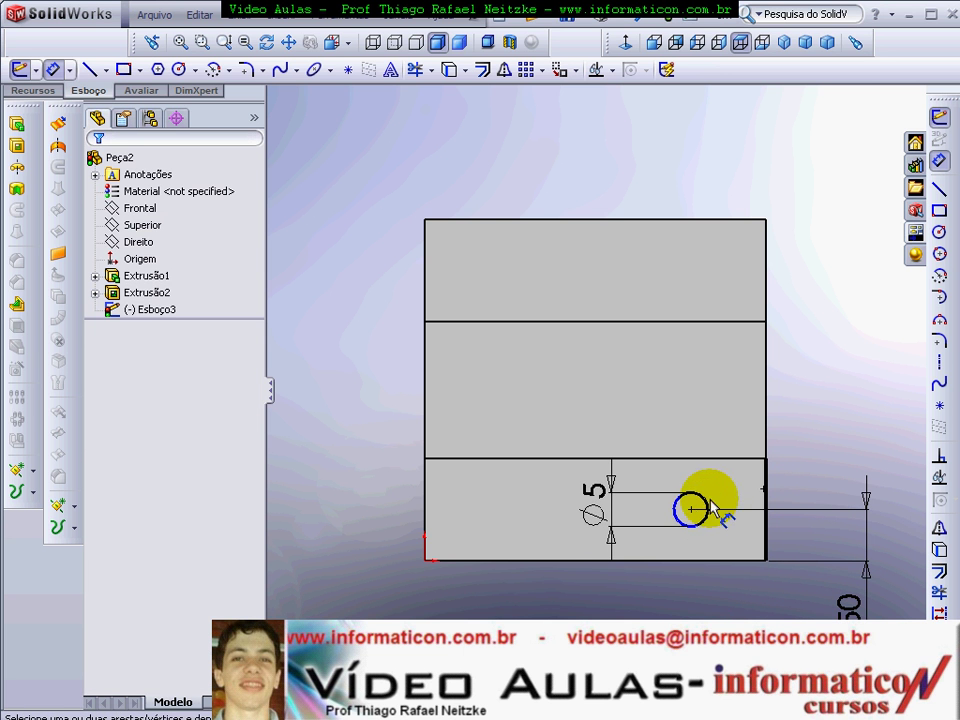
click(700, 518)
click(766, 540)
text(7,5)
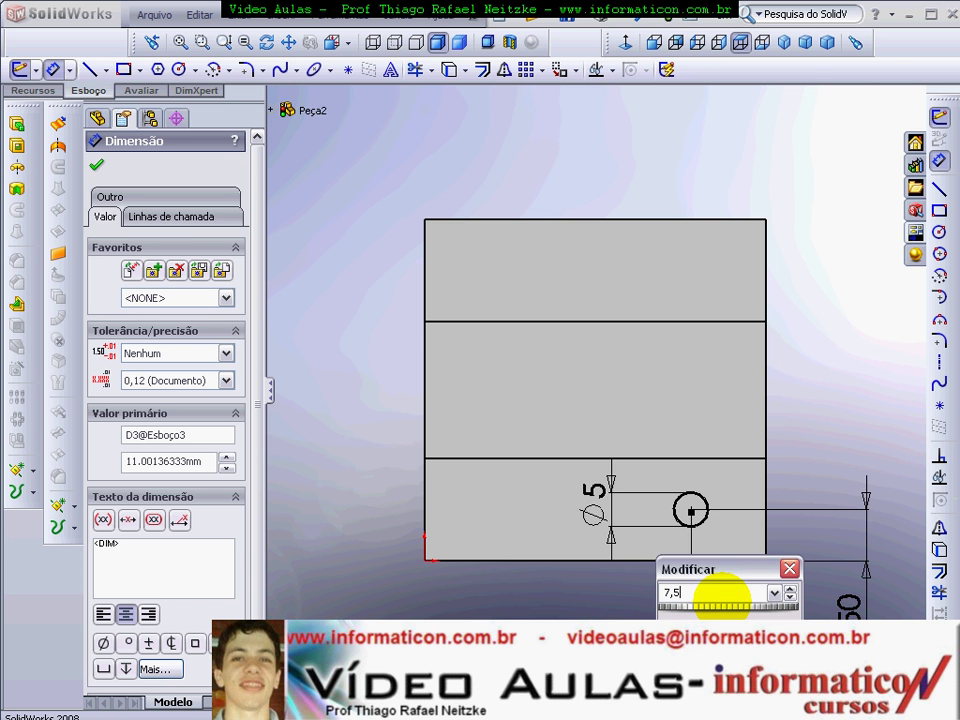
key(Return)
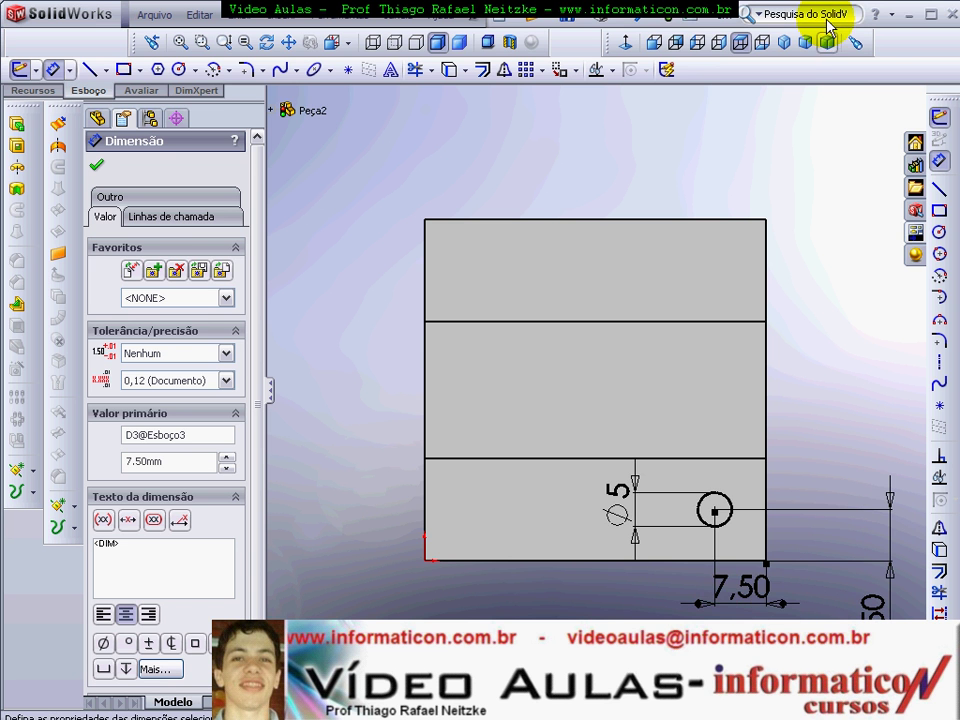
click(785, 45)
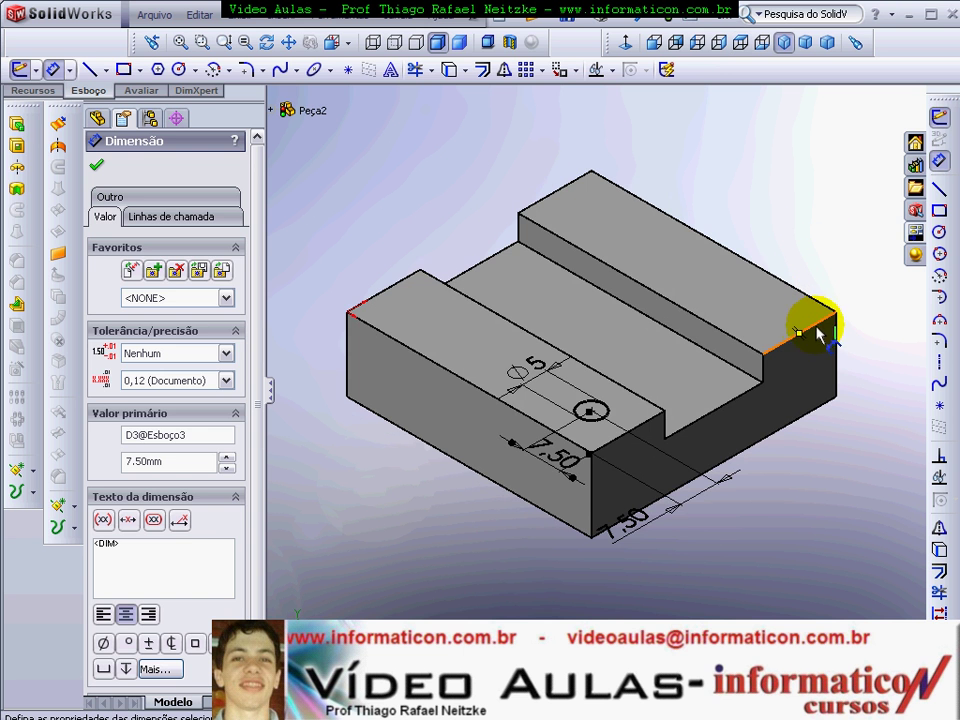
- Extrude-cut the Ø5 mm circle with the Passante (Through All) end condition
click(17, 150)
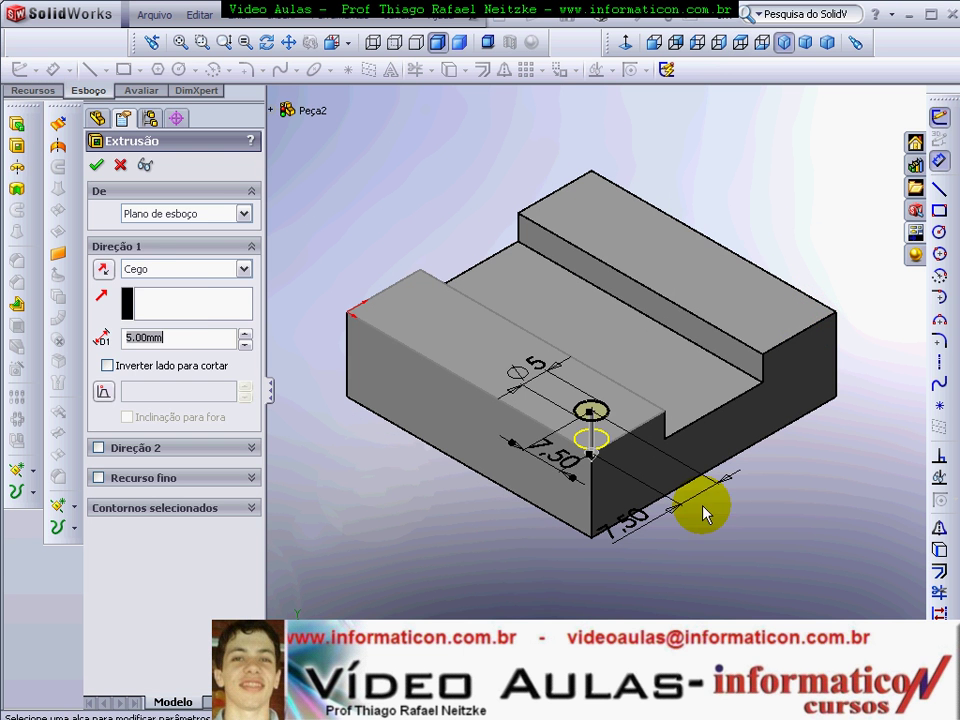
click(140, 268)
click(161, 299)
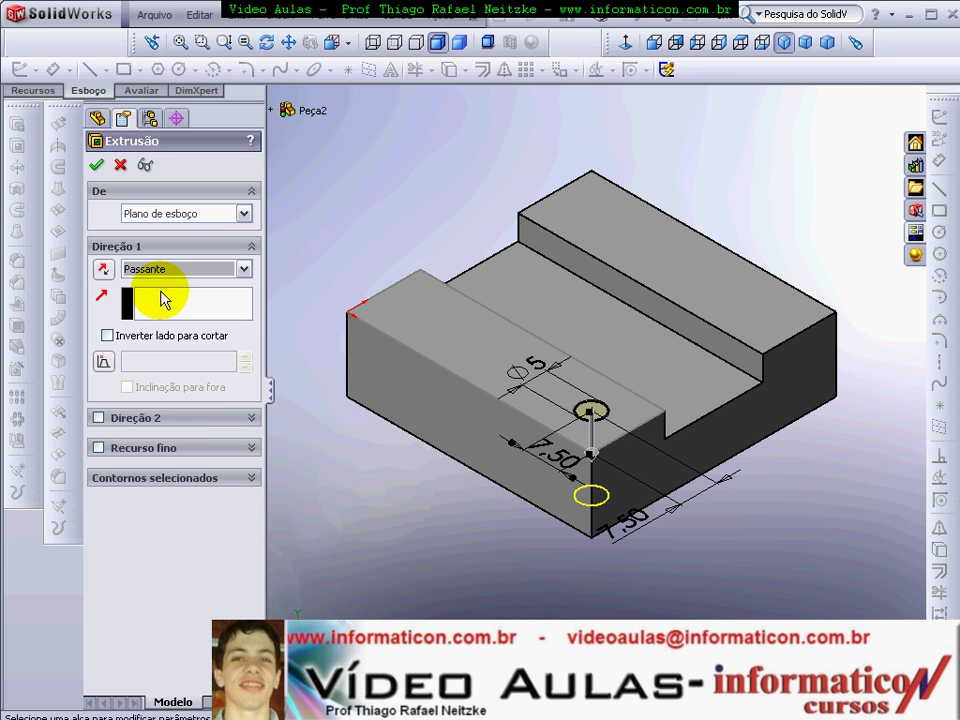
key(Return)
mouse_move(369, 203)
middle_down()
mouse_move(536, 326)
mouse_move(497, 473)
mouse_move(424, 381)
mouse_move(459, 328)
mouse_move(557, 358)
mouse_move(553, 411)
mouse_move(699, 497)
mouse_move(733, 426)
mouse_move(675, 195)
mouse_move(668, 103)
mouse_move(793, 51)
middle_up()
click(784, 43)
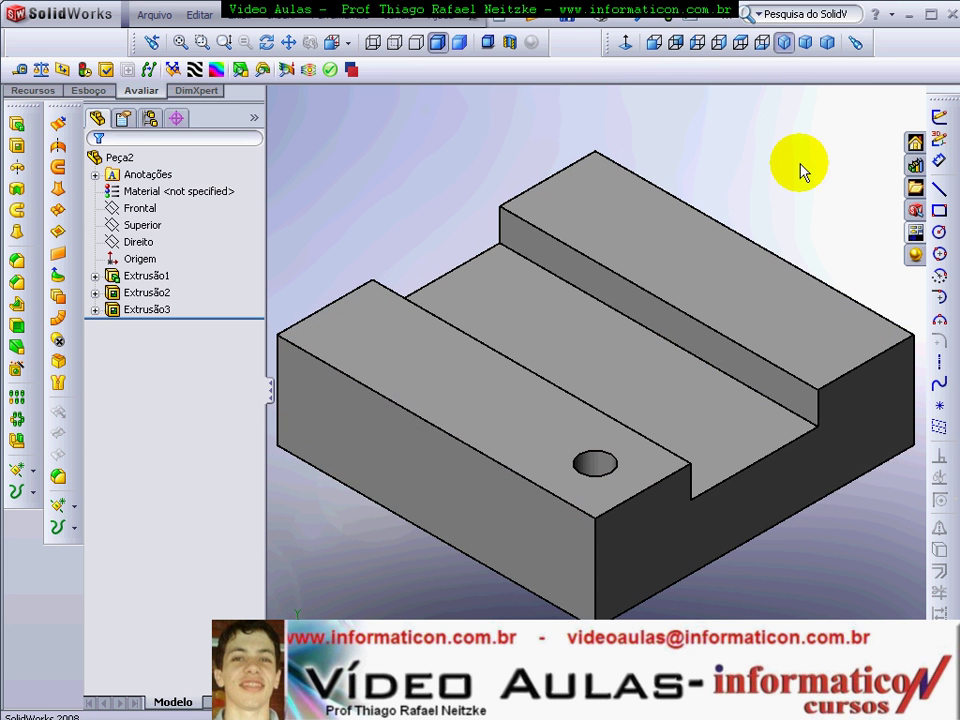
- Save the part as 'Exercício 1' in Video Aulas - Solid2008 > Pecas Explicacao
click(565, 20)
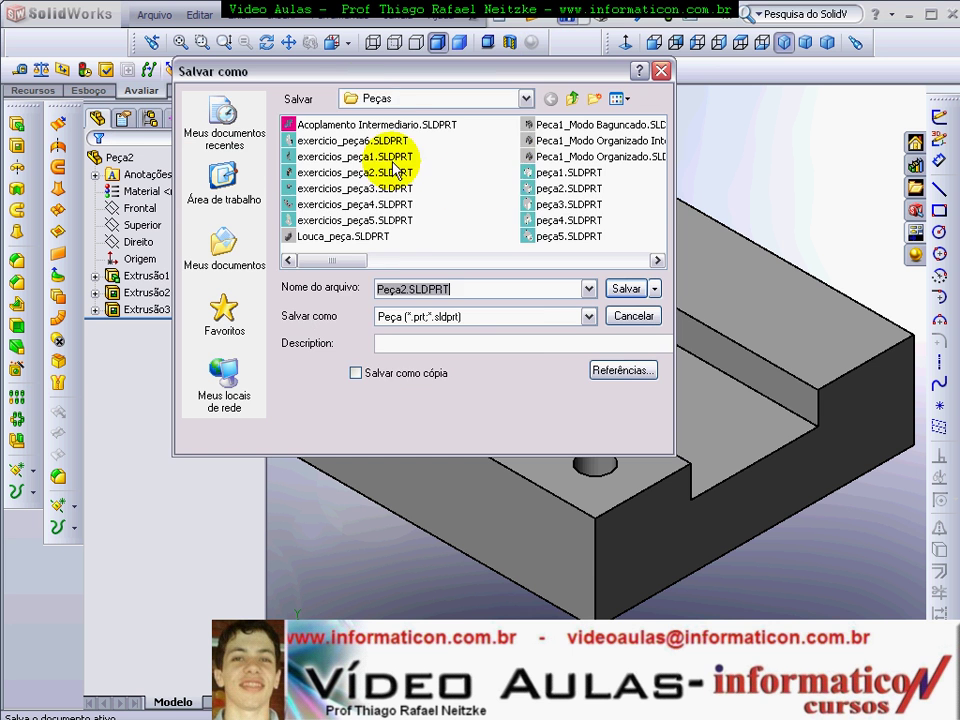
click(405, 98)
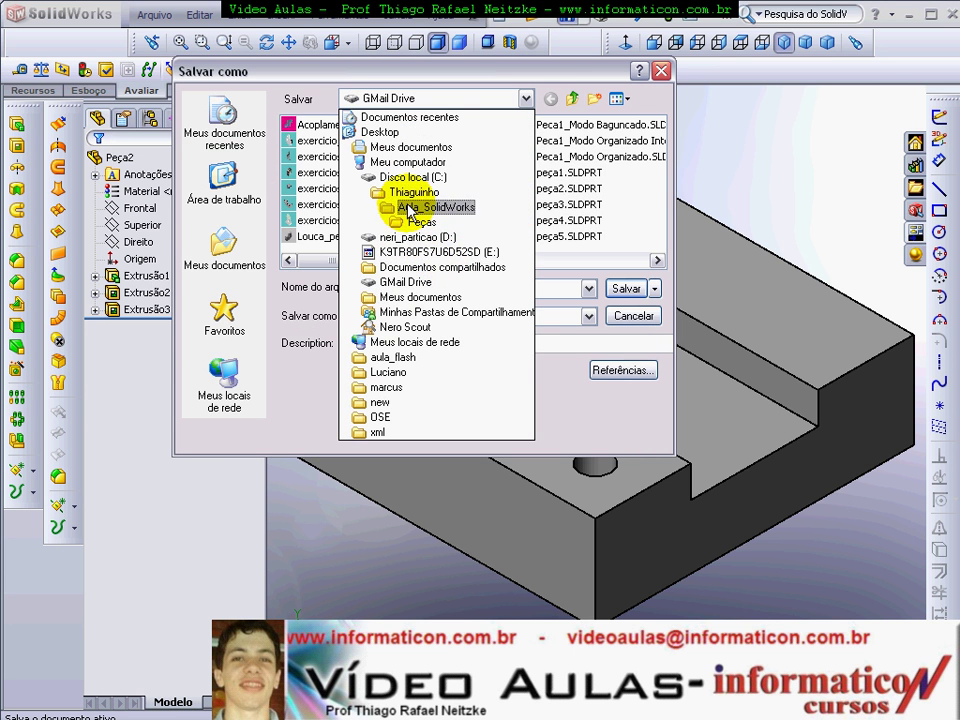
click(405, 192)
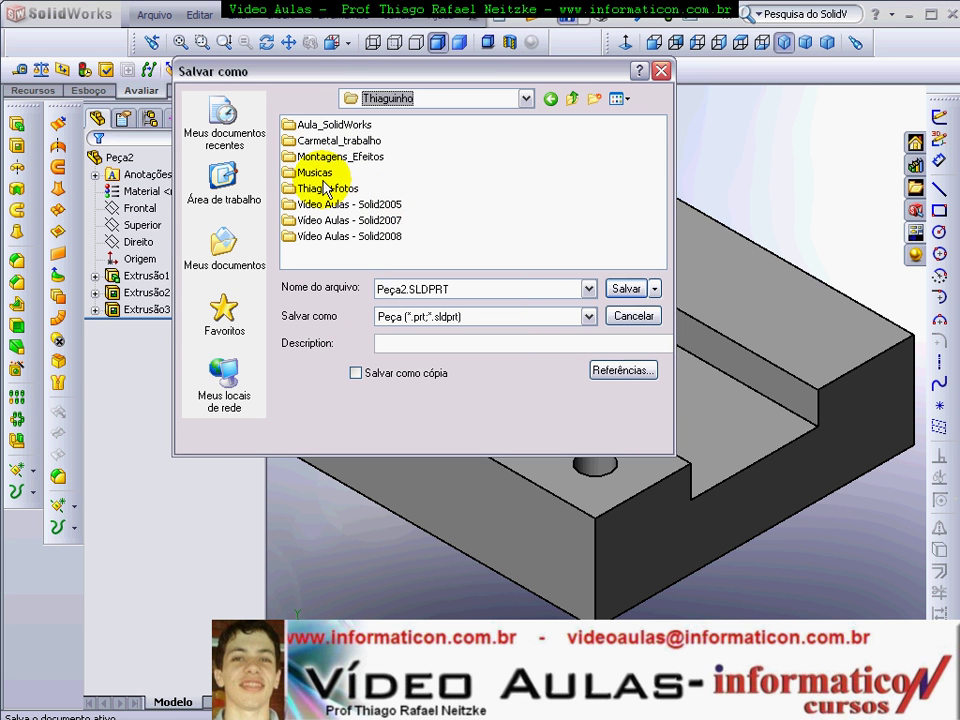
double_click(335, 124)
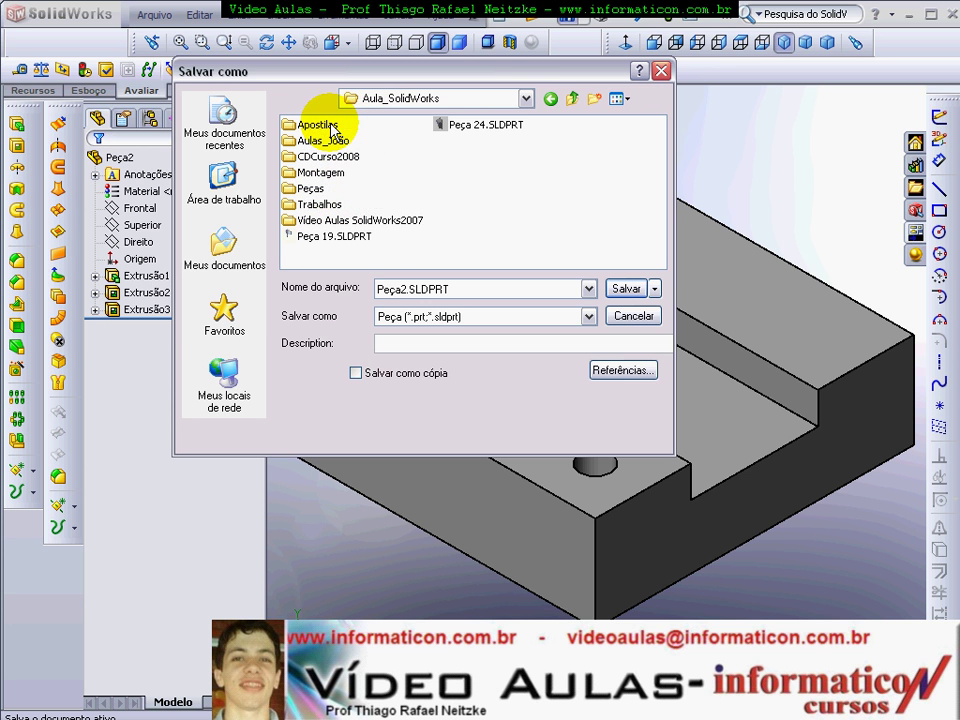
click(551, 98)
double_click(388, 238)
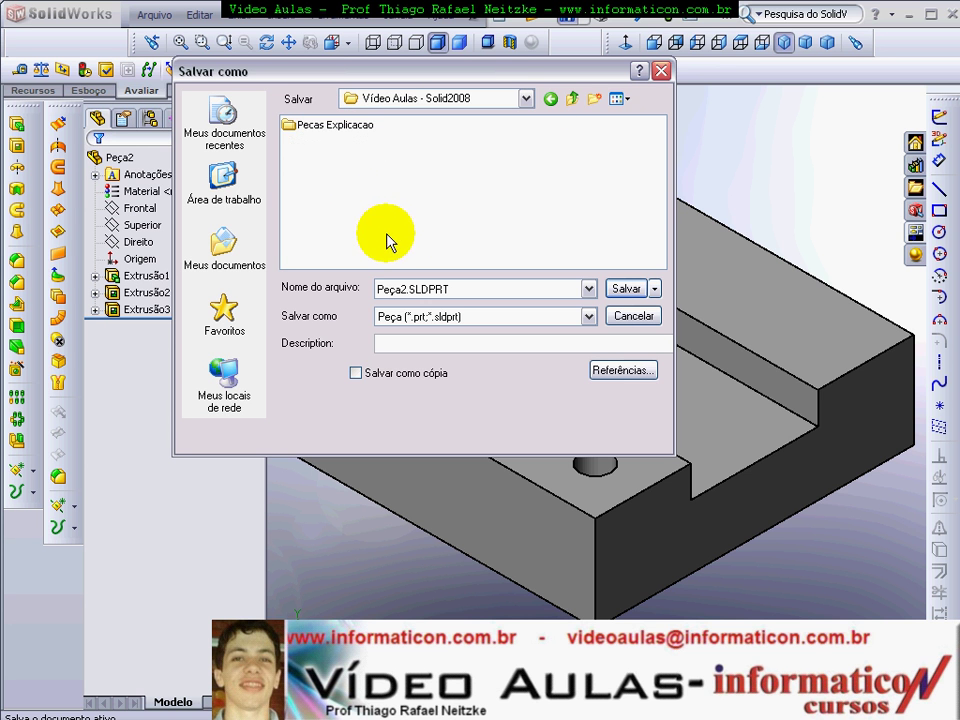
double_click(326, 127)
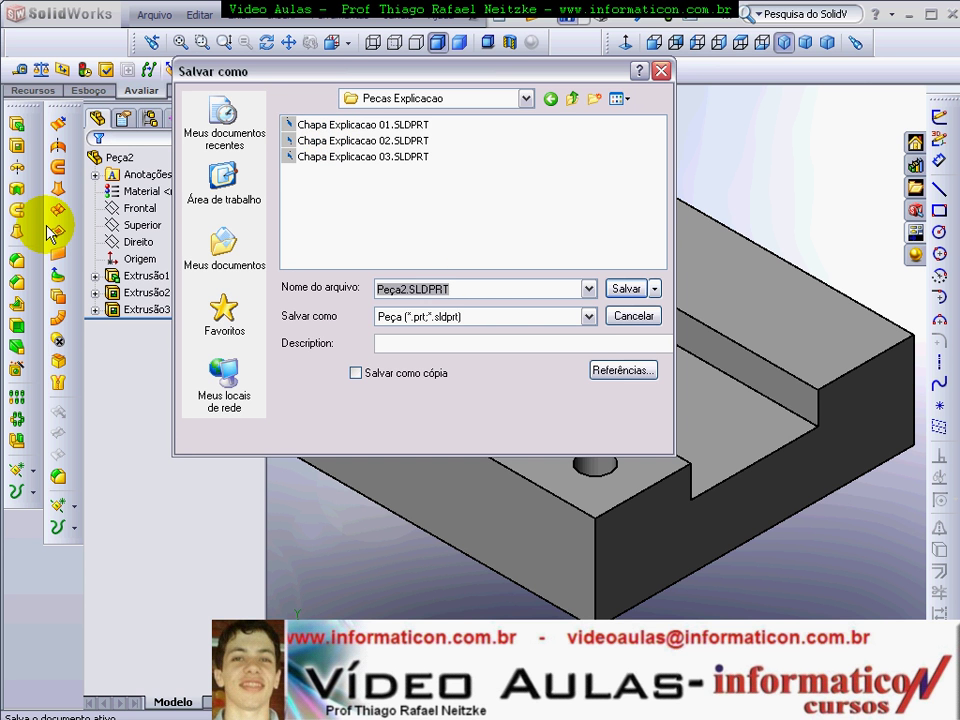
text(Exercício 1)
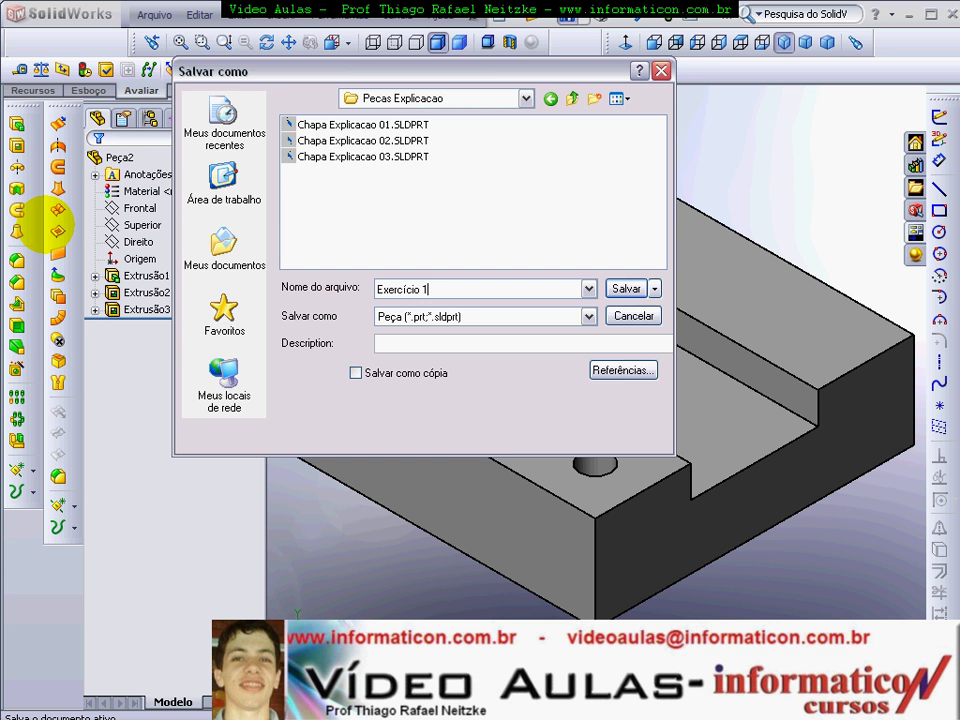
key(Return)
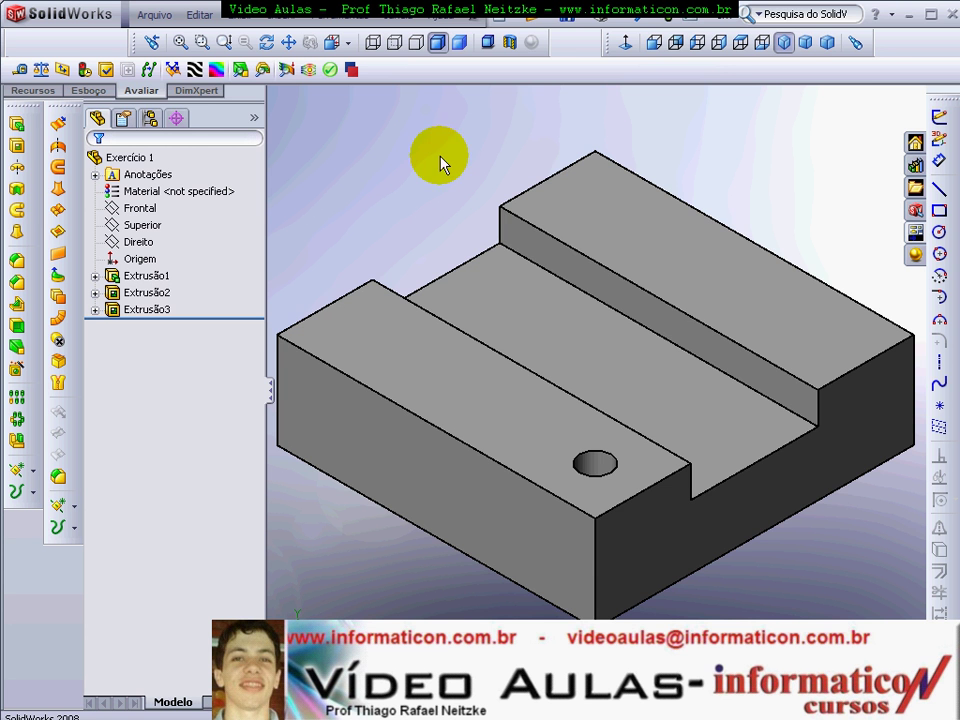
- Make a drawing from the part on an A3_Paisagem sheet, past the template warnings
key(f)
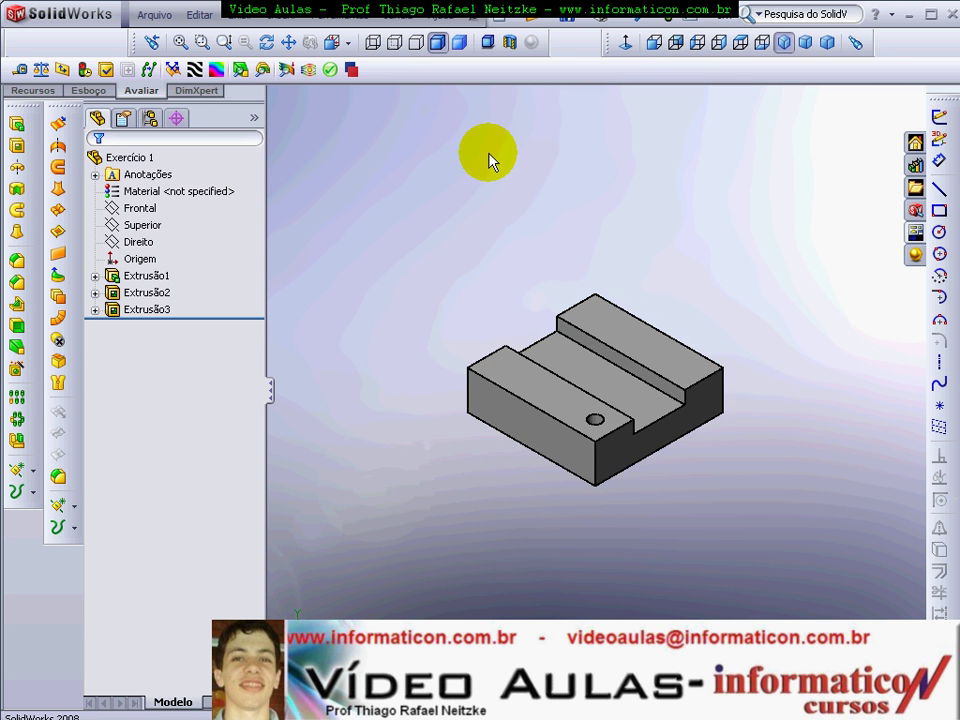
click(508, 16)
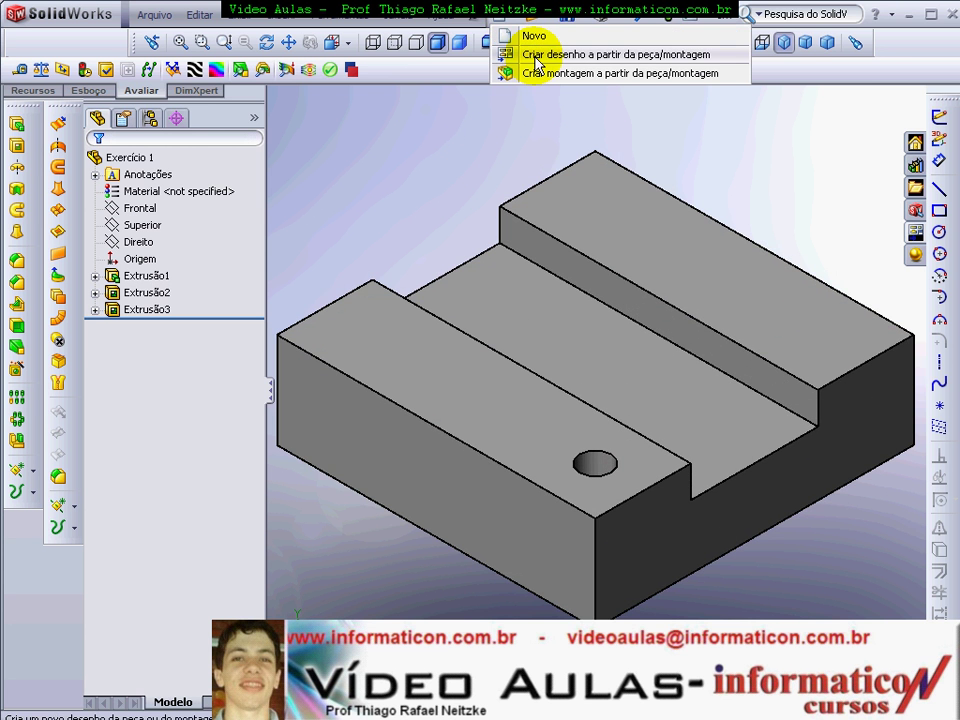
click(536, 57)
click(439, 405)
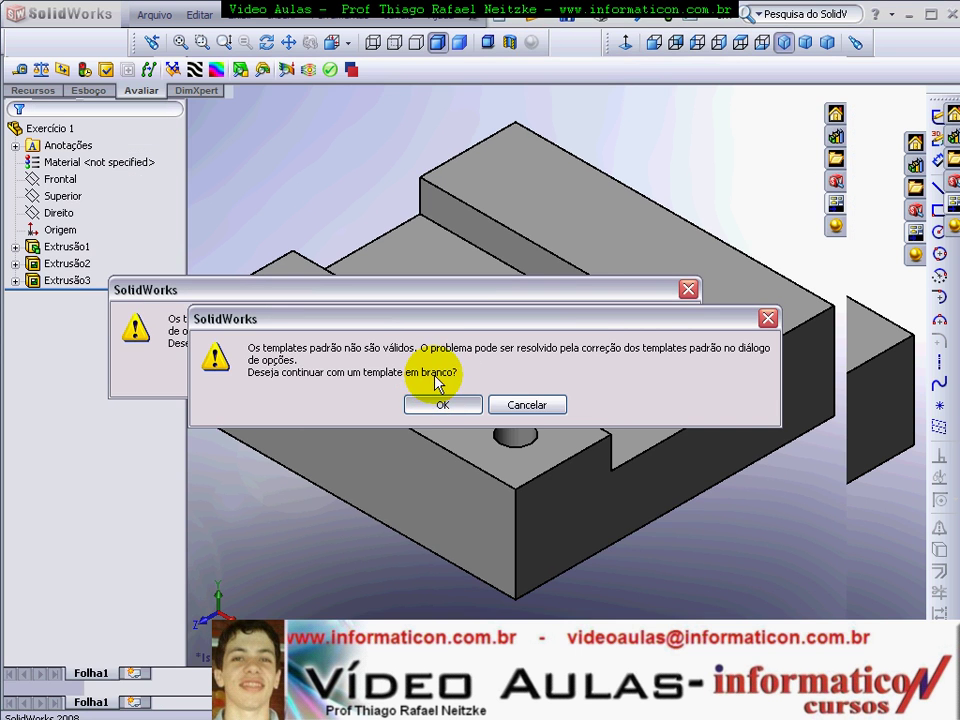
click(440, 404)
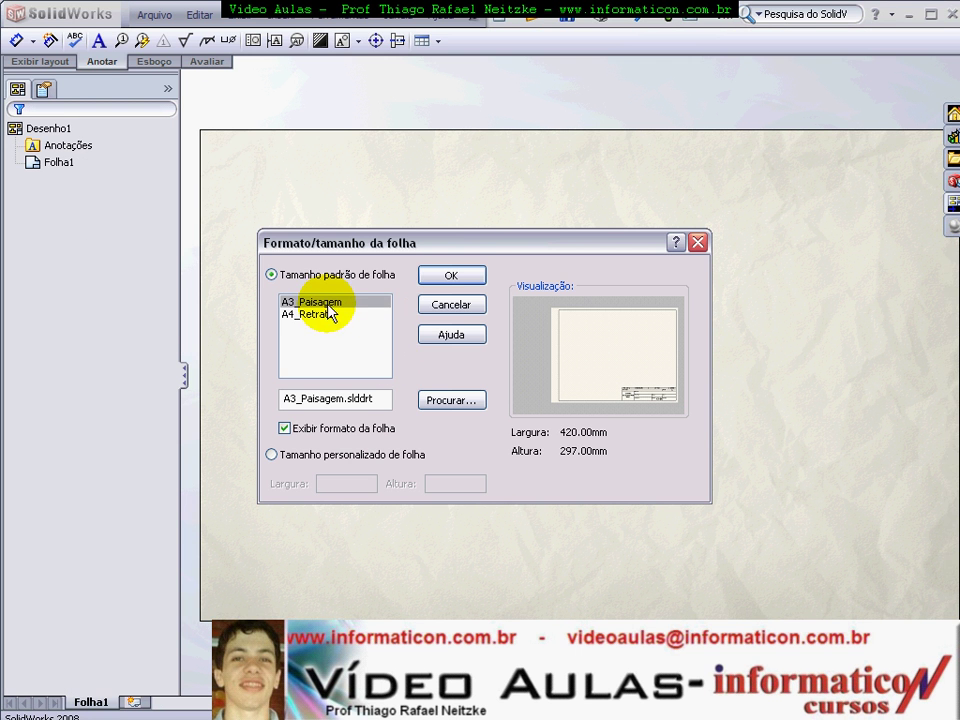
click(463, 277)
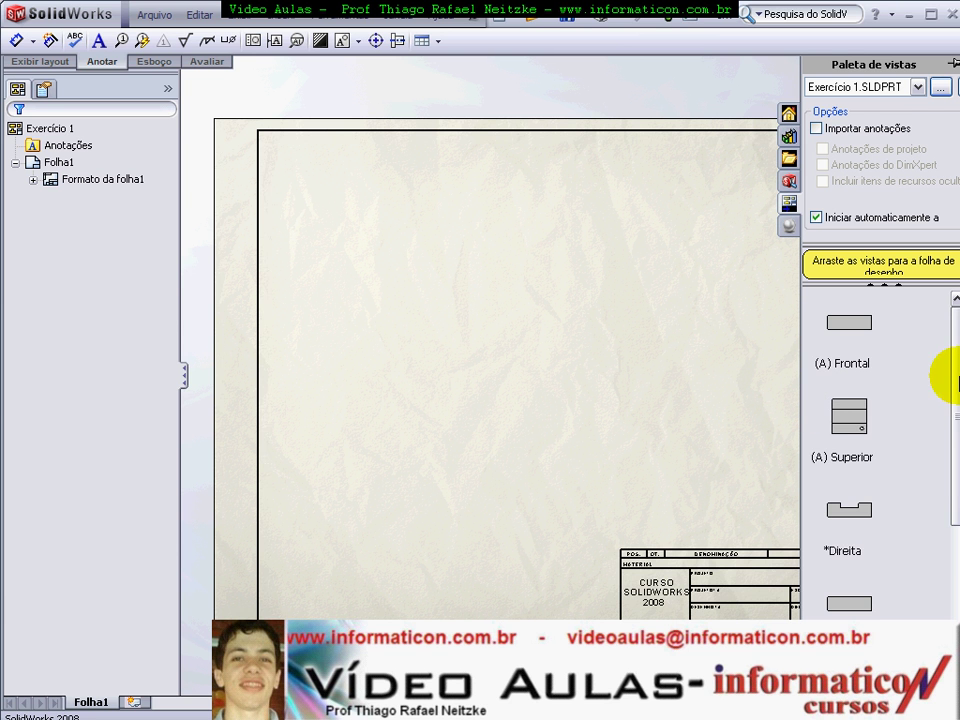
- Place the (A) Frontal view at upper left with projected views right of and below it
mouse_move(951, 365)
mouse_down()
mouse_move(954, 552)
mouse_move(940, 368)
mouse_up()
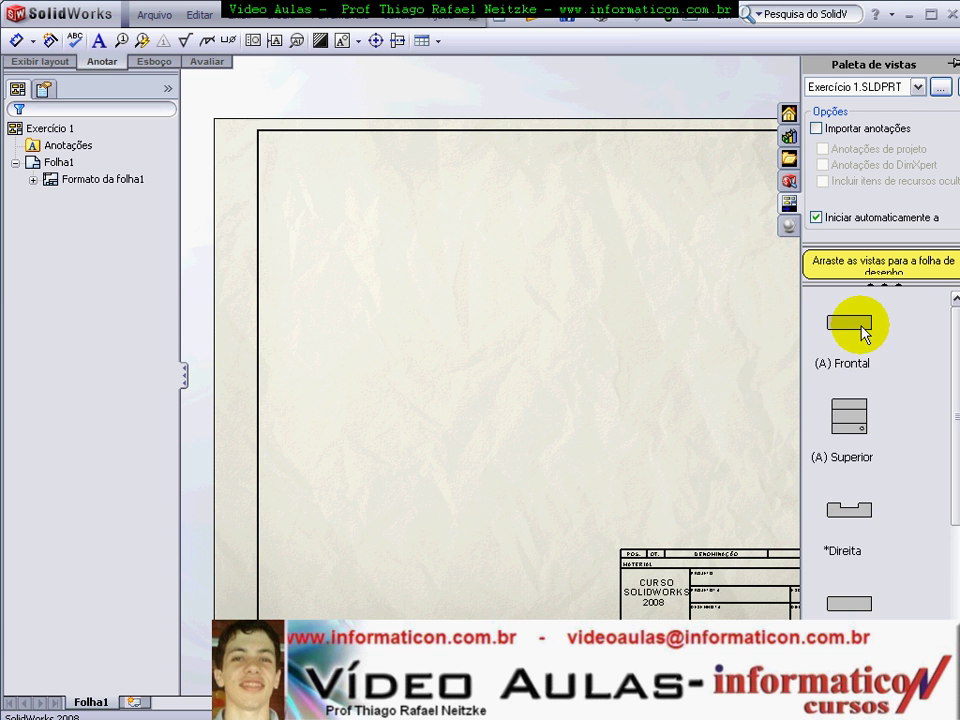
drag(866, 331, 437, 261)
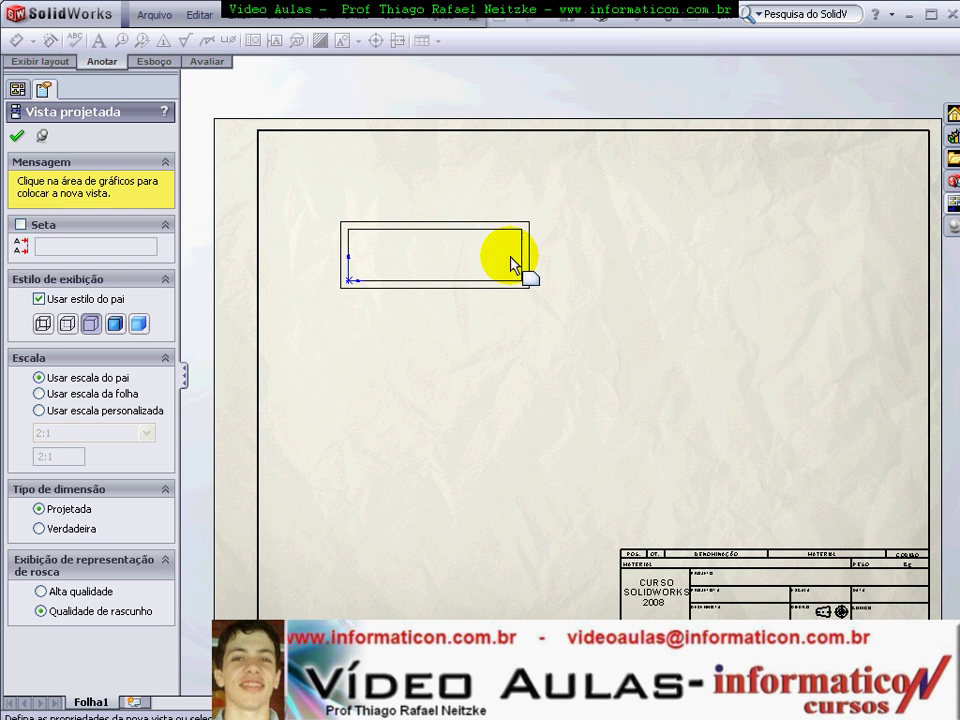
click(731, 274)
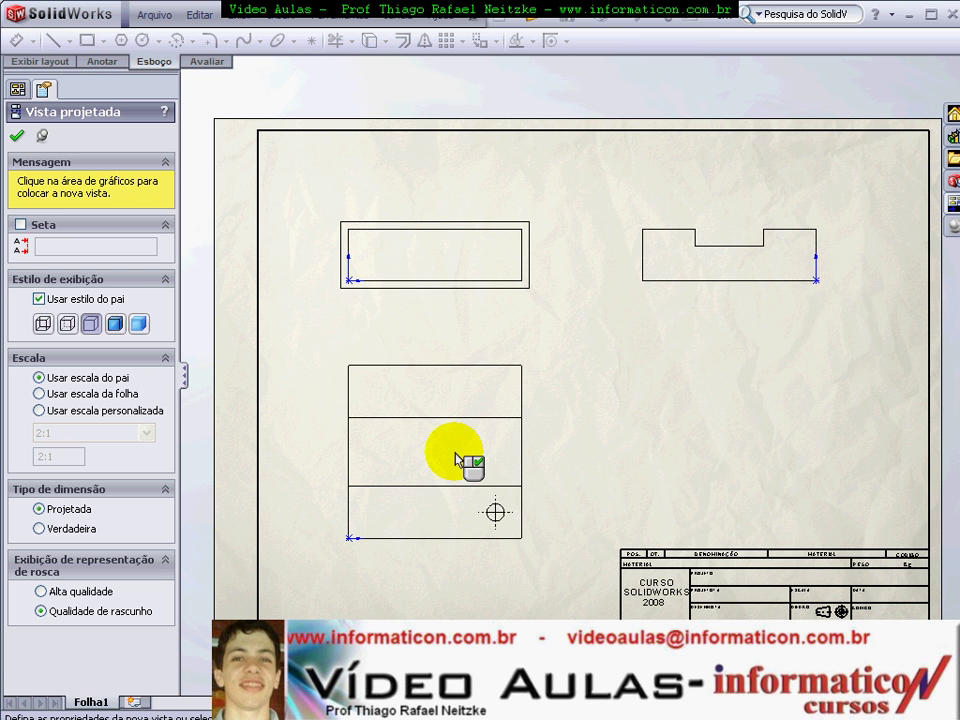
click(470, 458)
key(Escape)
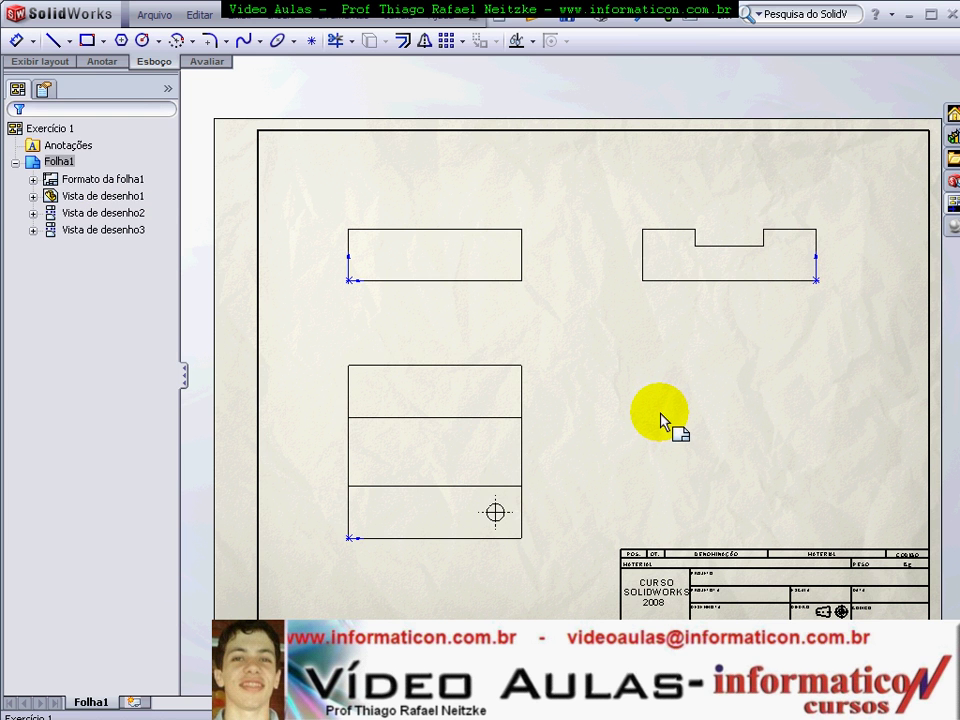
middle_click(703, 422)
scroll(573, 380, down, 3)
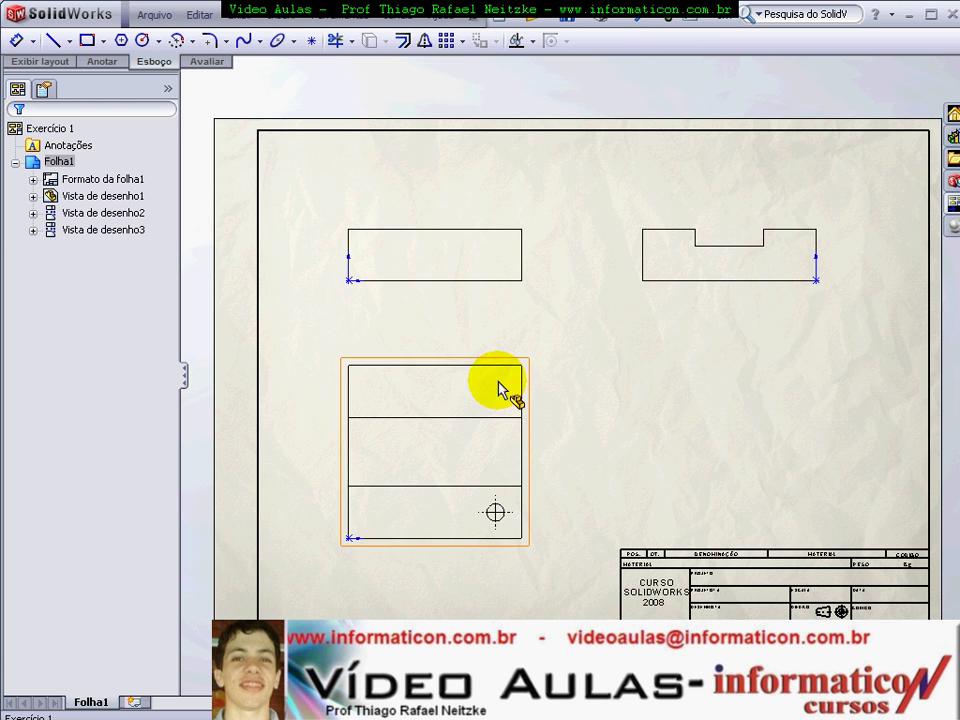
- Hide the origins and set Drawing View1's display style to Hidden Lines Visible
click(240, 15)
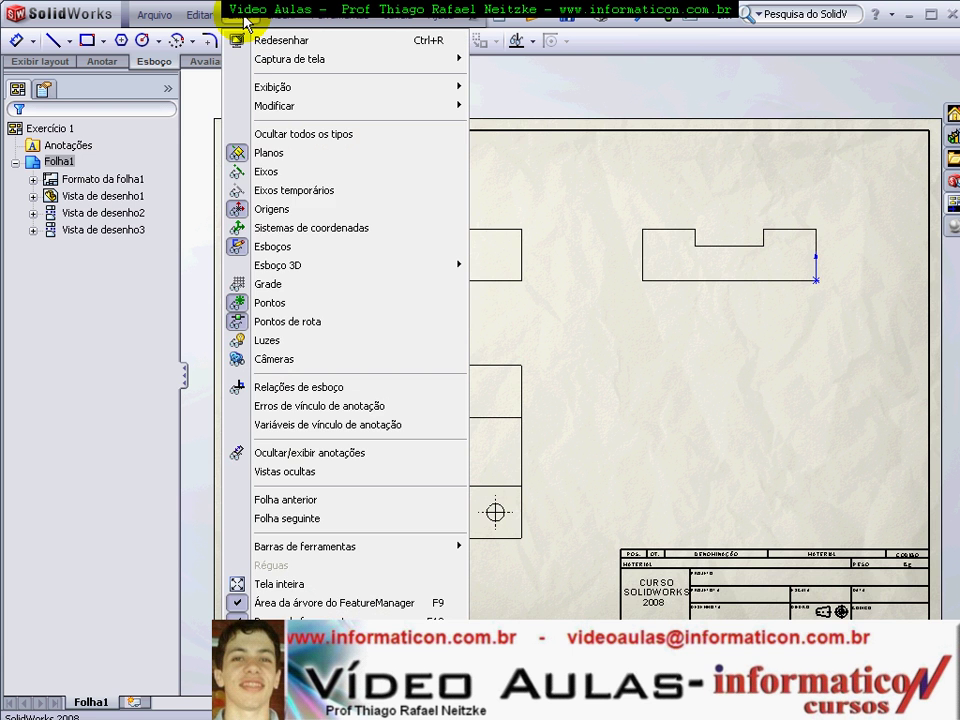
click(275, 209)
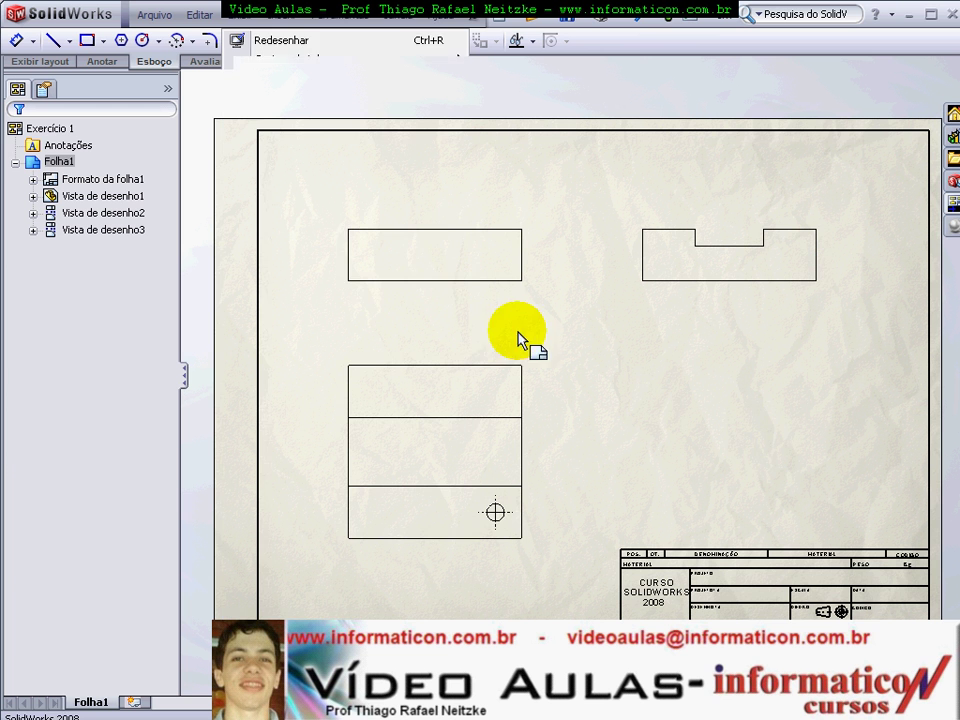
click(428, 266)
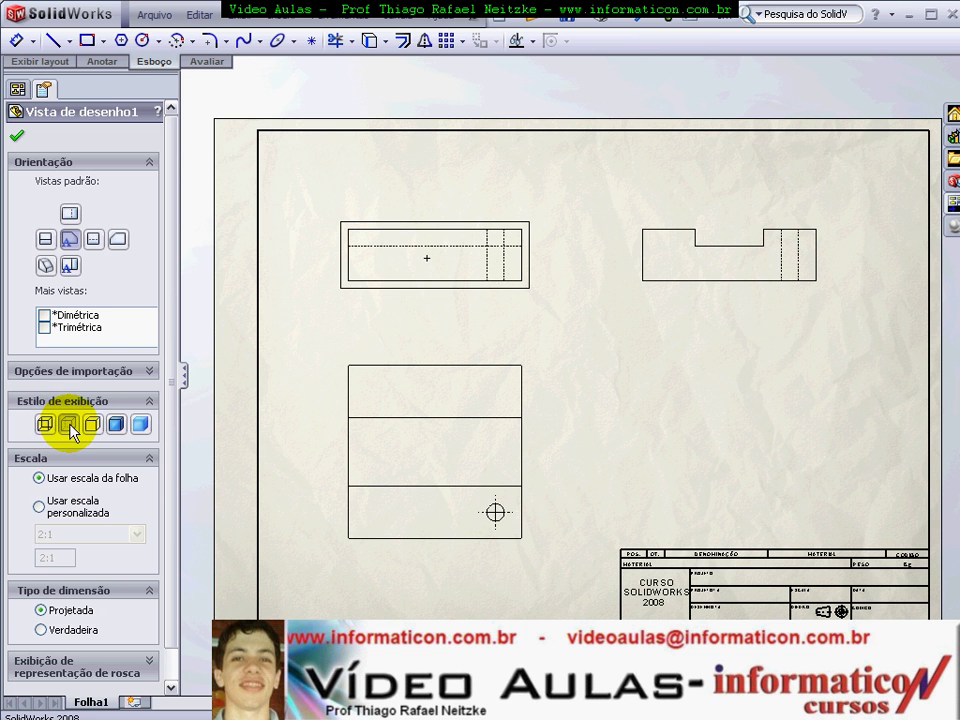
click(680, 375)
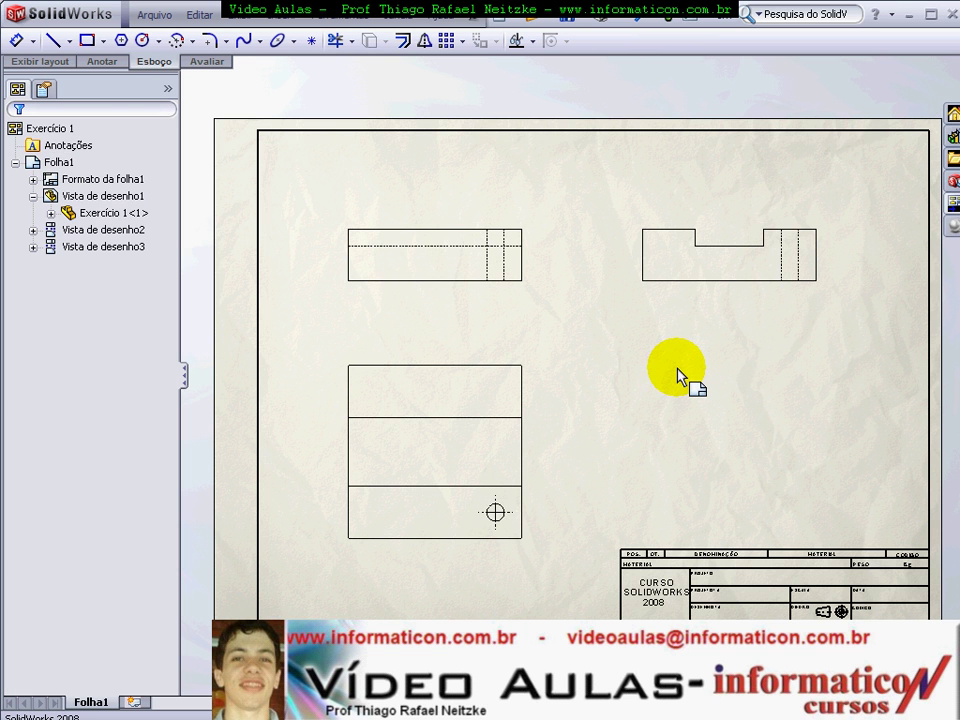
click(103, 63)
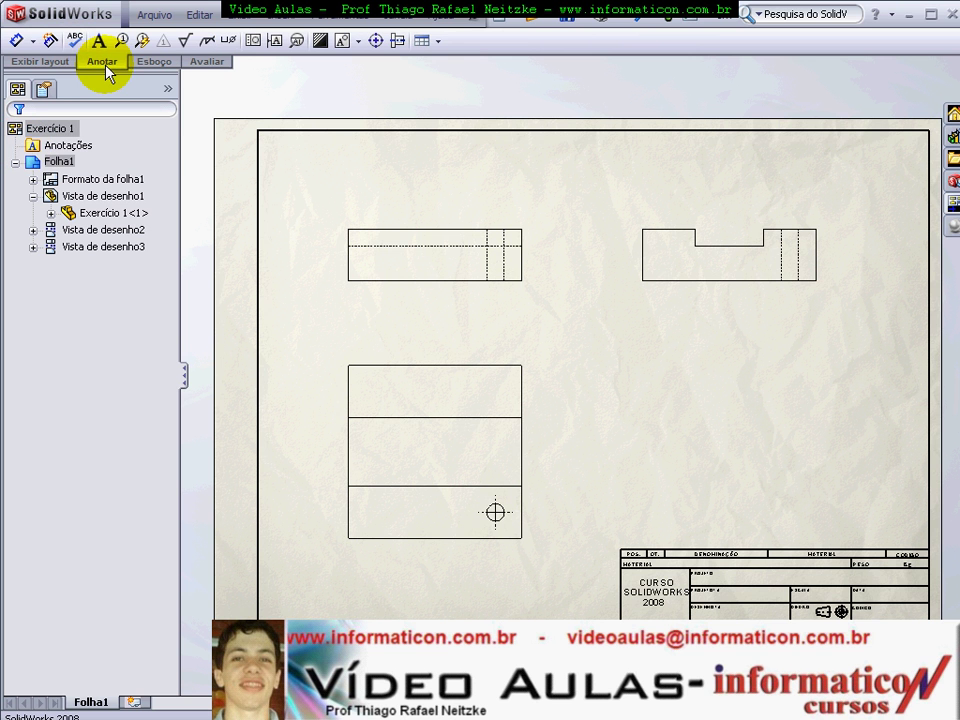
- Import the part's model dimensions into all drawing views with Model Items
click(48, 45)
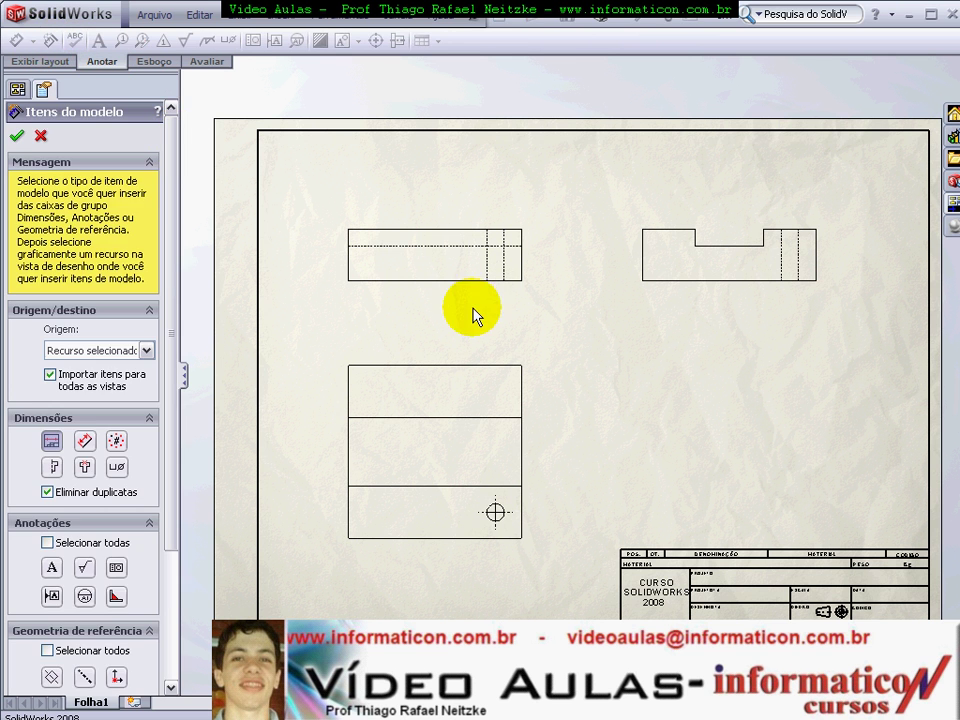
click(439, 265)
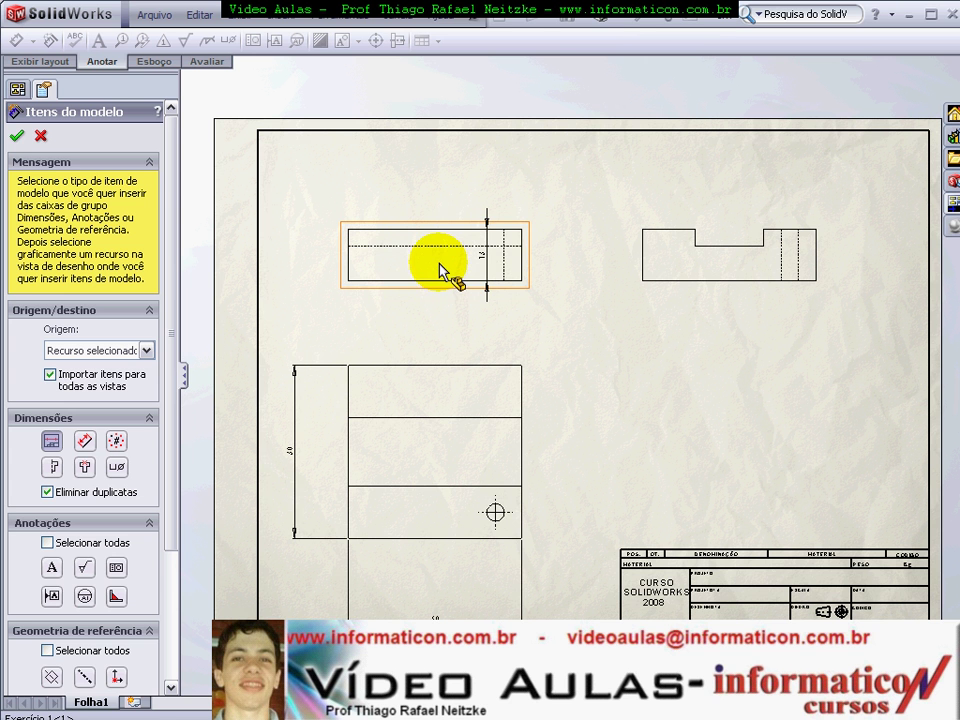
click(16, 135)
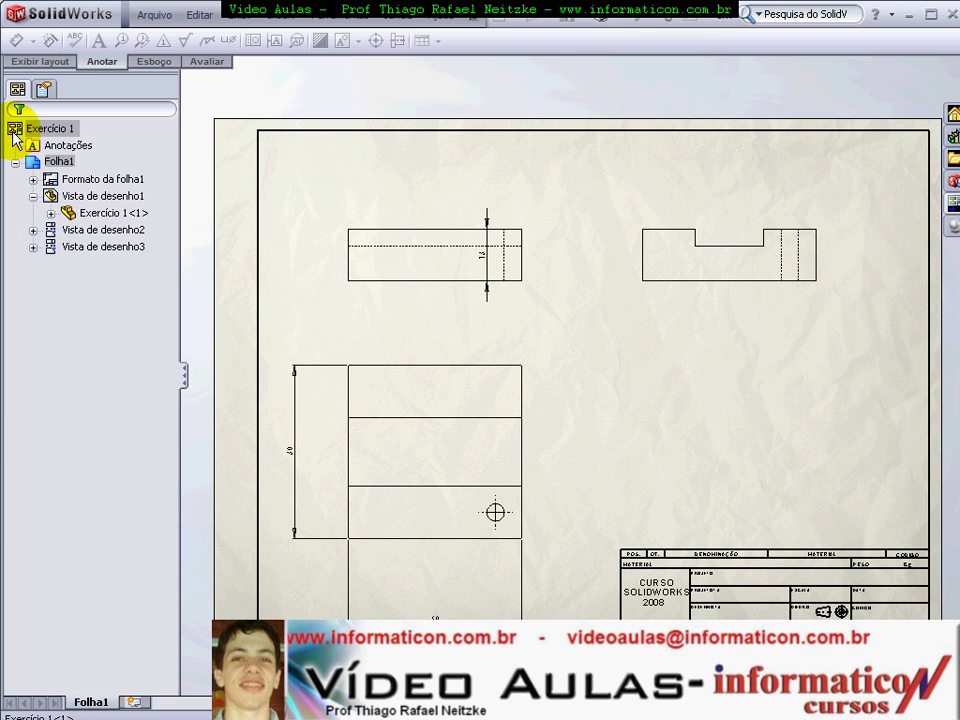
- Move the 15 dimension right and flip its arrows, then reposition both 50 dimensions
scroll(490, 272, down, 2)
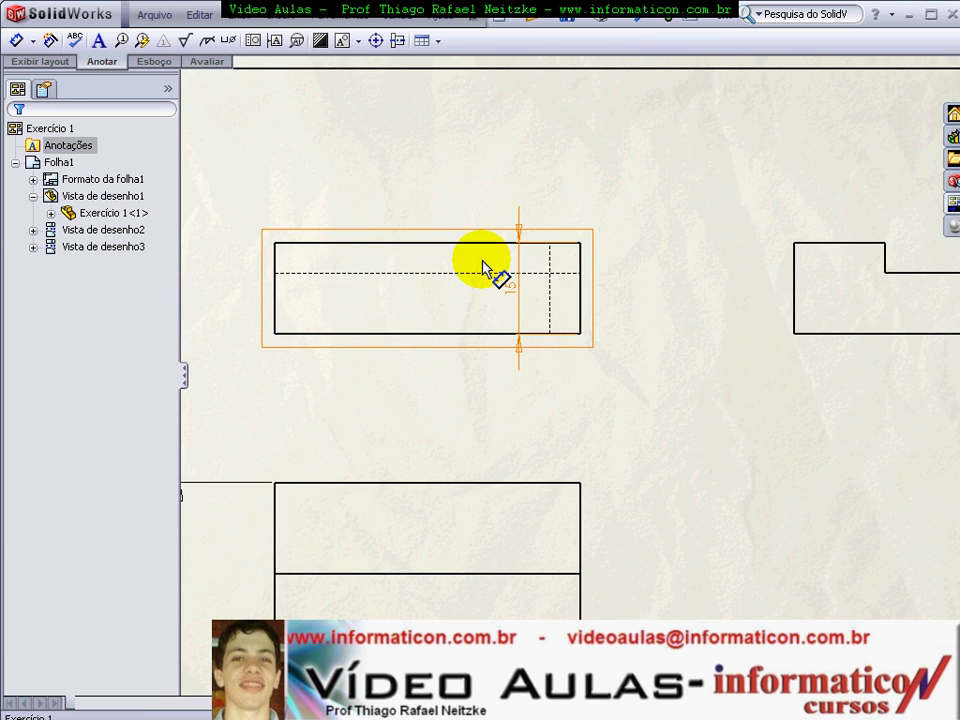
scroll(527, 325, down, 2)
mouse_move(515, 308)
mouse_down()
mouse_move(681, 311)
mouse_move(680, 212)
mouse_up()
click(682, 216)
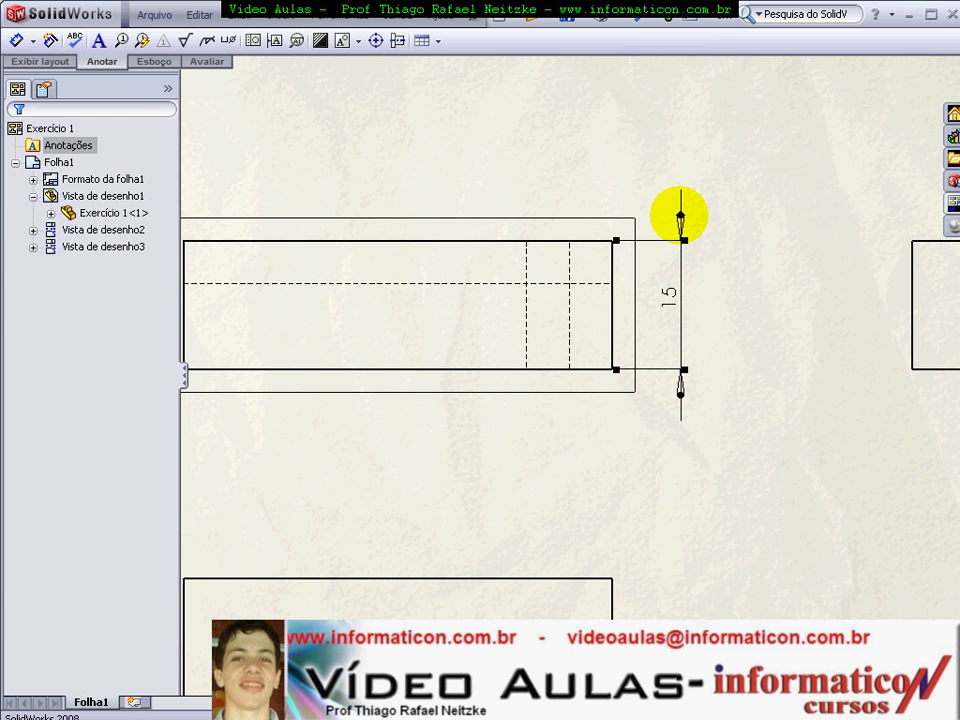
click(763, 267)
key(f)
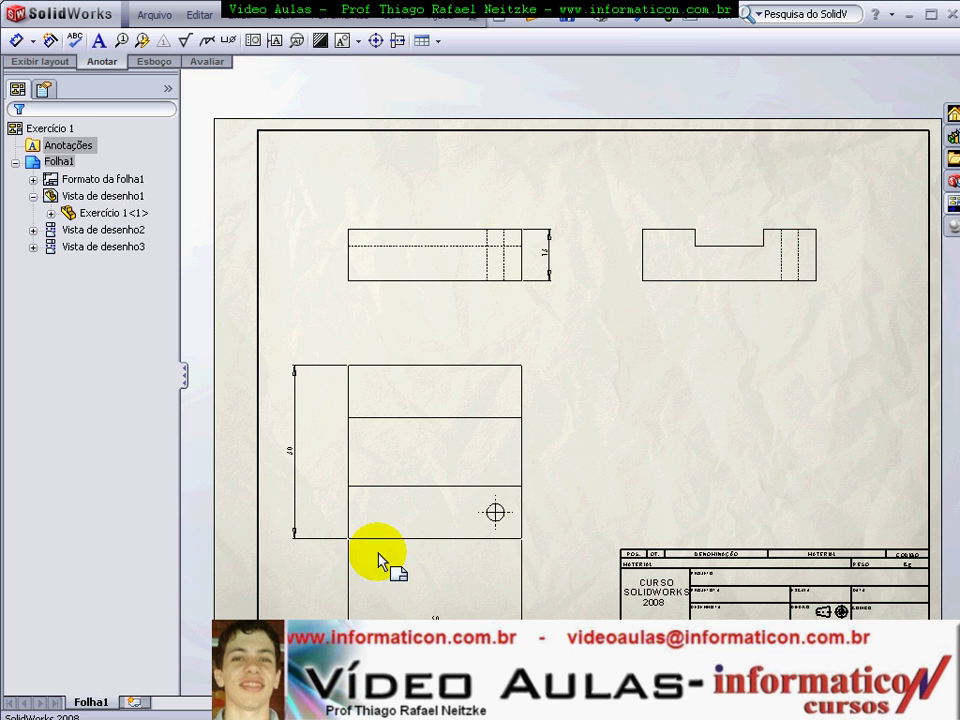
click(437, 580)
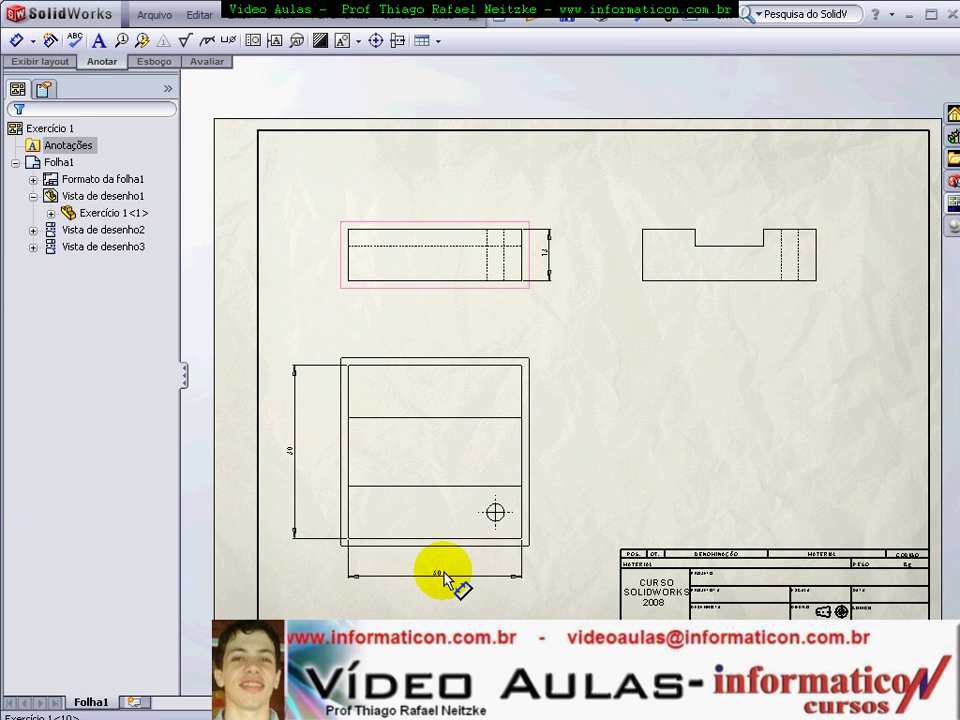
drag(292, 450, 332, 462)
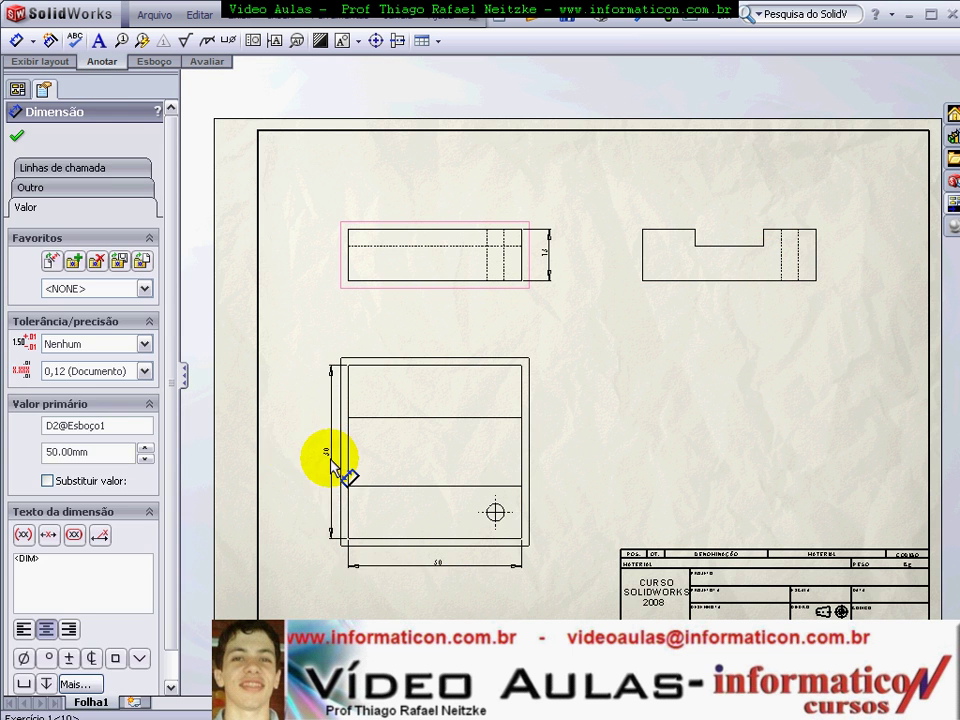
click(600, 450)
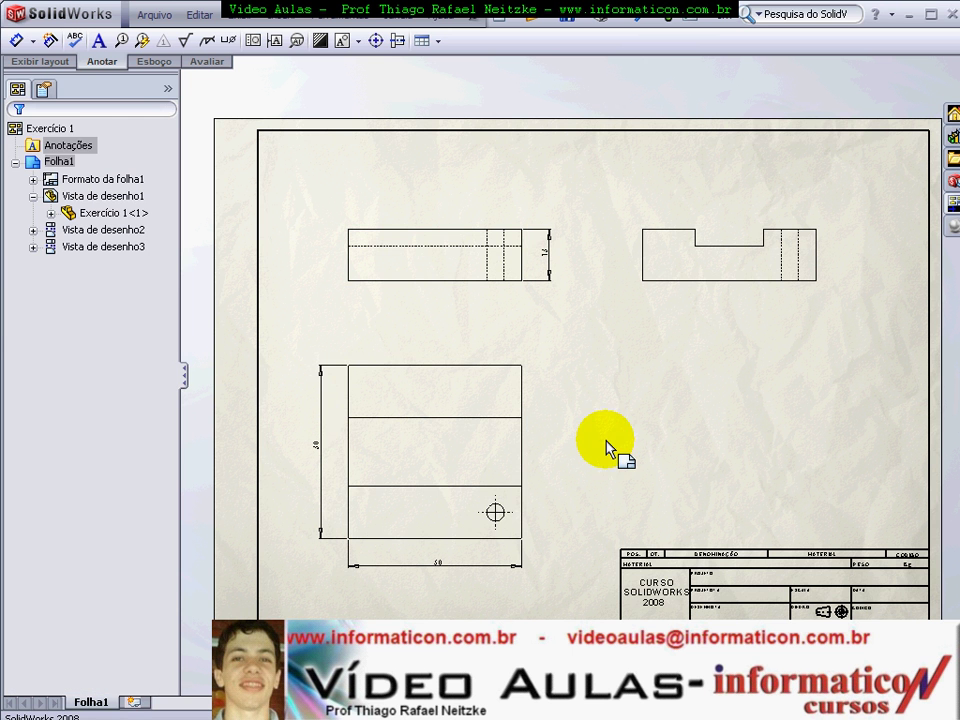
- Dimension the top view's slot spacing as 15, 20 and 15, nudging the 50 dimension left
click(18, 42)
scroll(350, 455, down, 5)
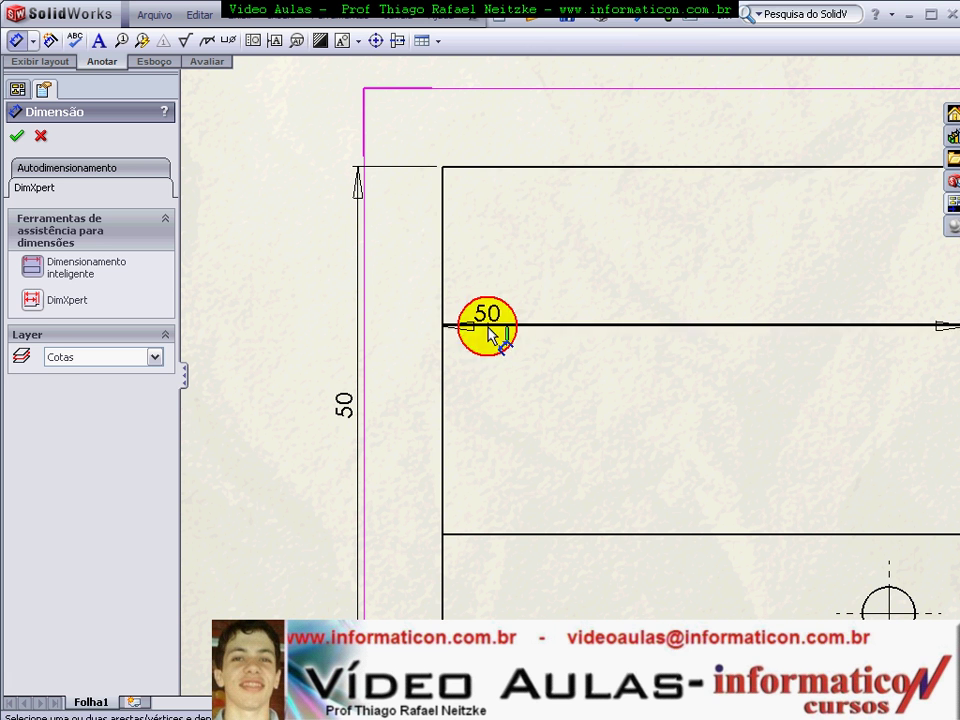
click(488, 167)
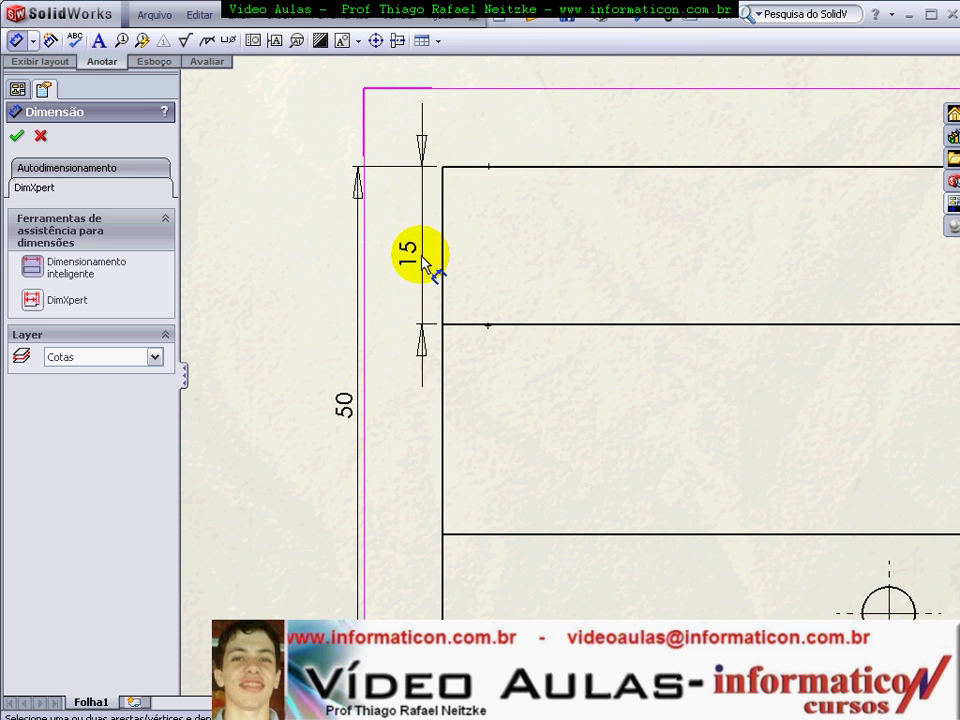
click(399, 140)
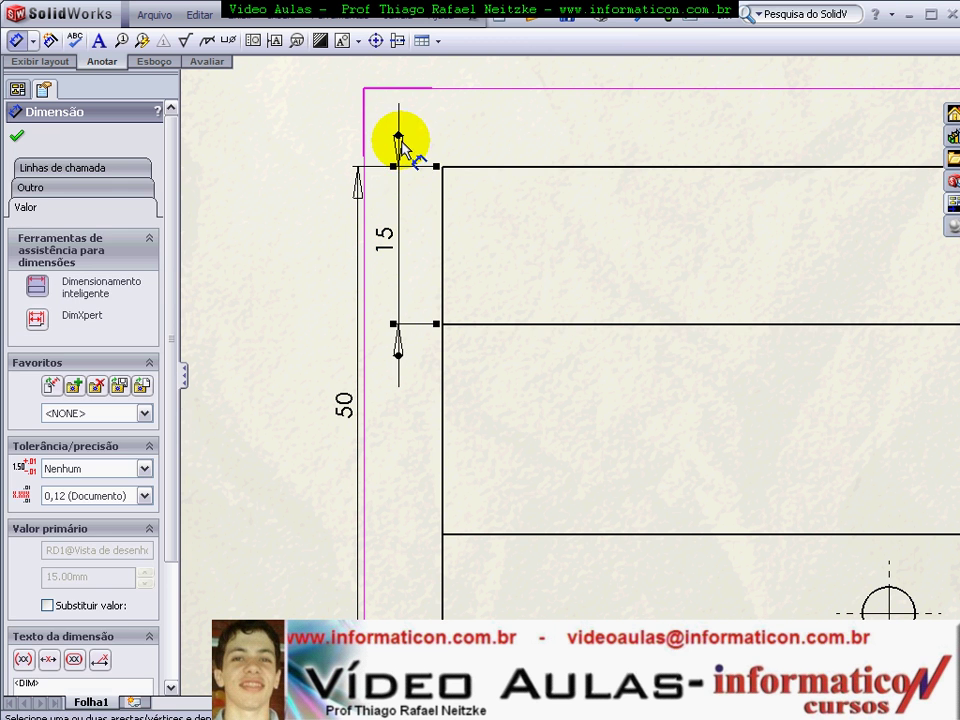
drag(332, 411, 305, 415)
scroll(446, 476, up, 5)
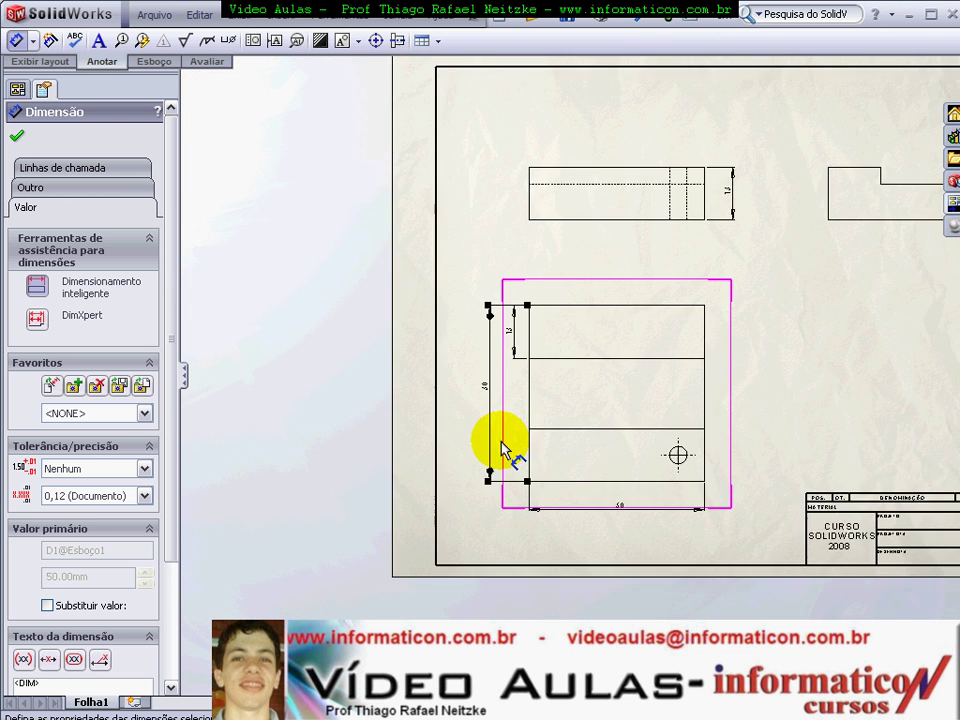
scroll(500, 450, down, 3)
click(566, 301)
click(583, 402)
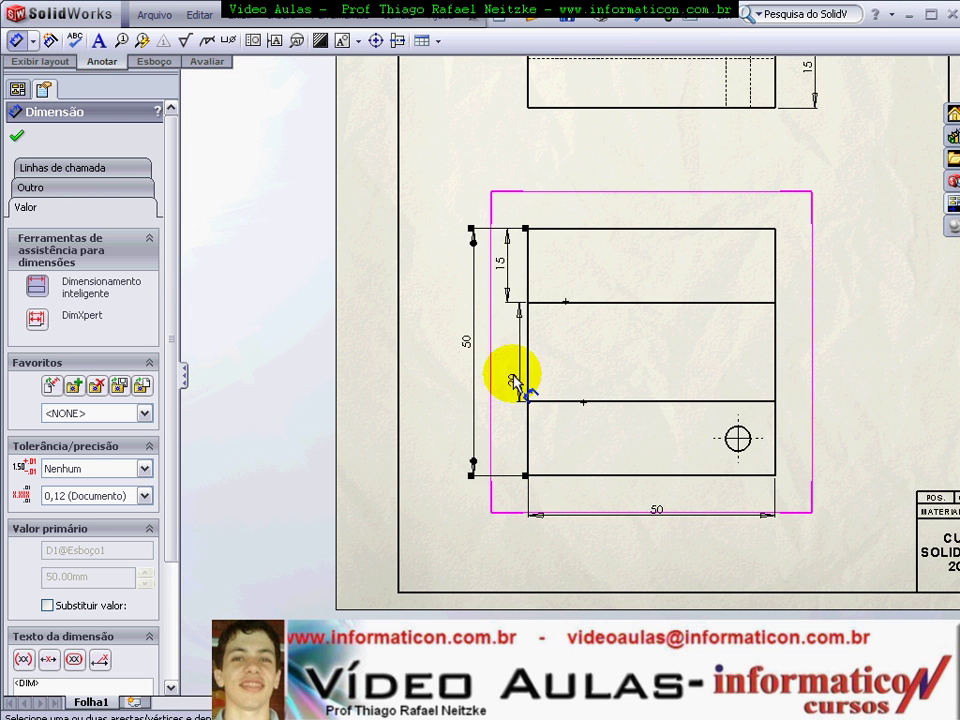
click(506, 350)
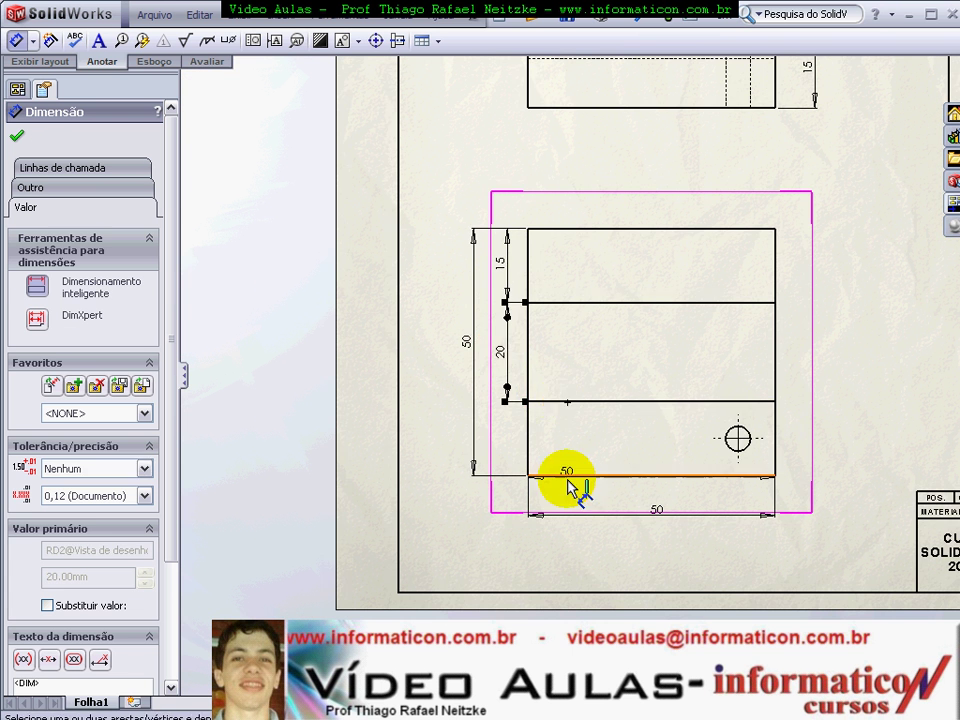
click(568, 478)
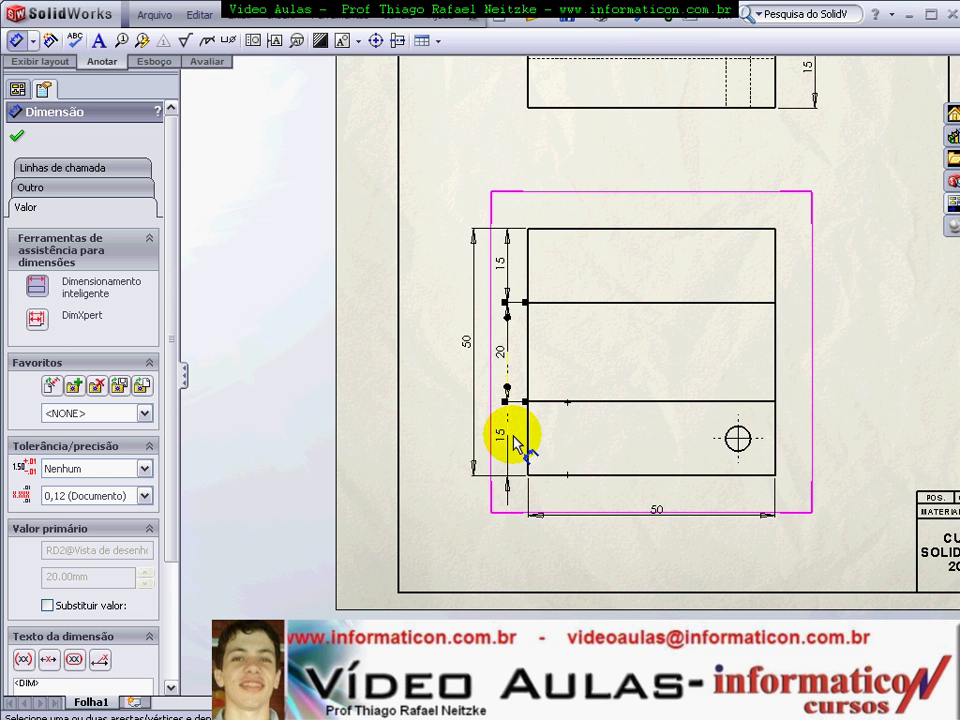
click(513, 440)
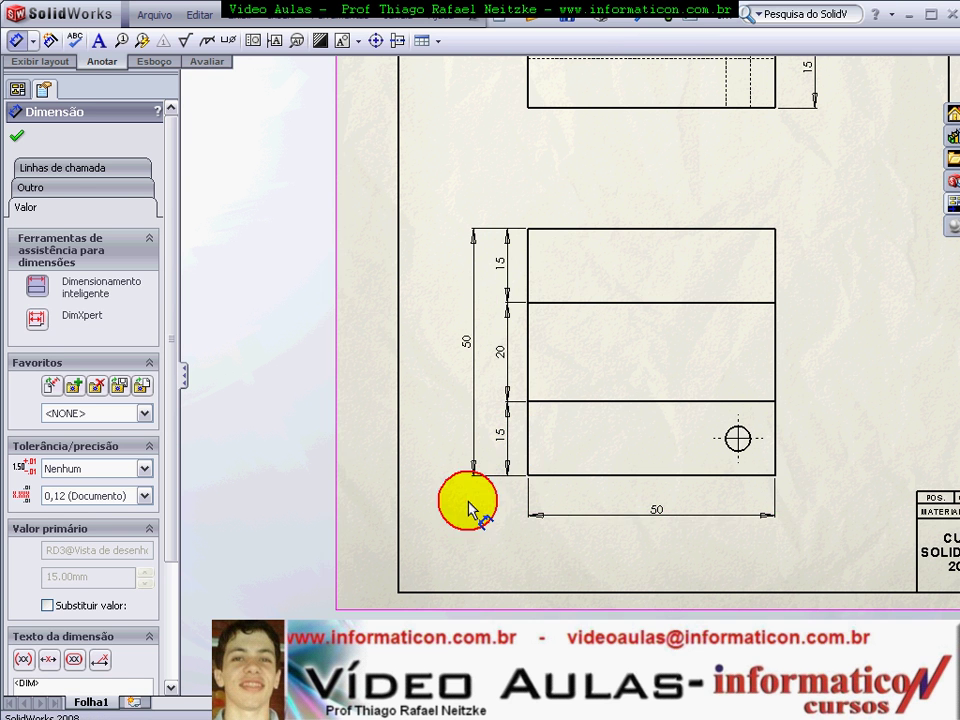
- Locate the hole centre 7,50 from the right edge and 7,50 from the bottom edge
scroll(470, 507, up, 1)
scroll(651, 461, up, 1)
scroll(761, 435, up, 1)
scroll(791, 306, down, 1)
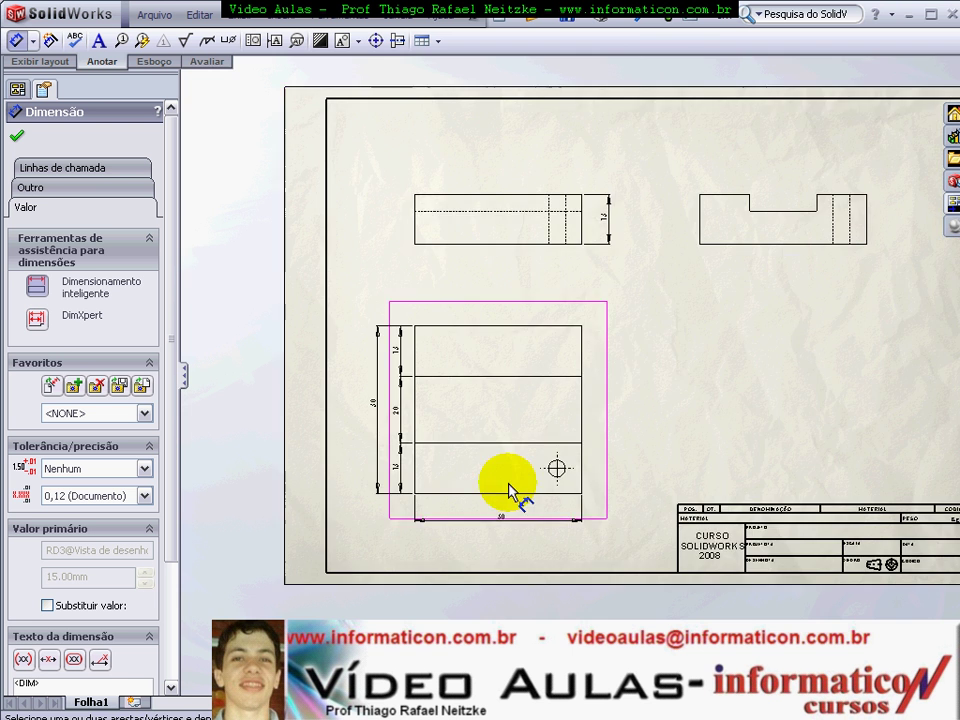
scroll(510, 490, down, 2)
scroll(600, 482, down, 1)
click(655, 378)
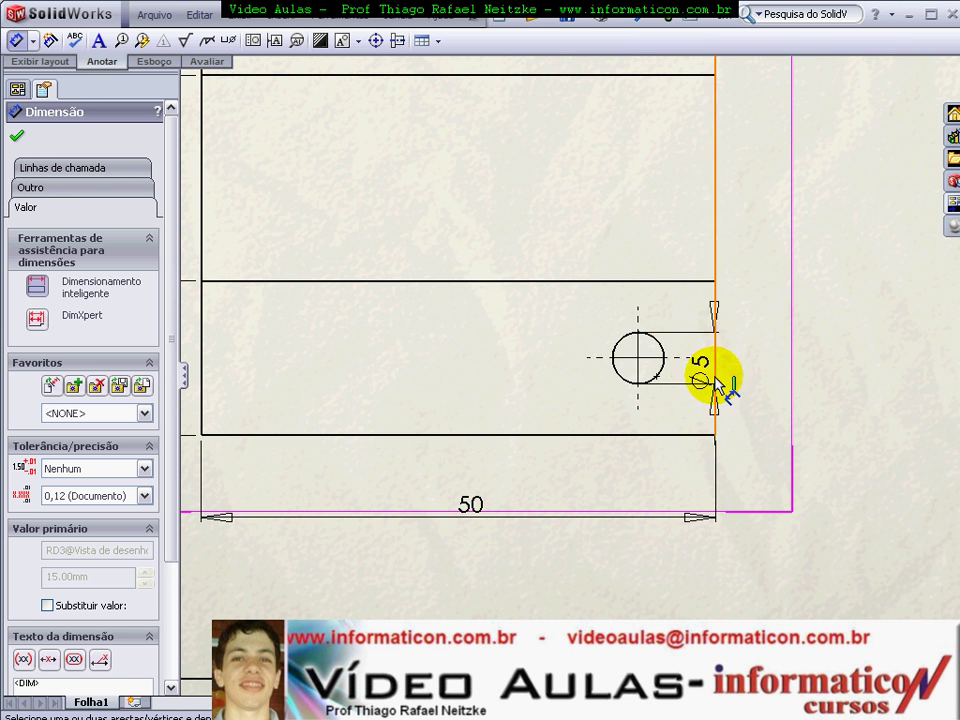
click(716, 382)
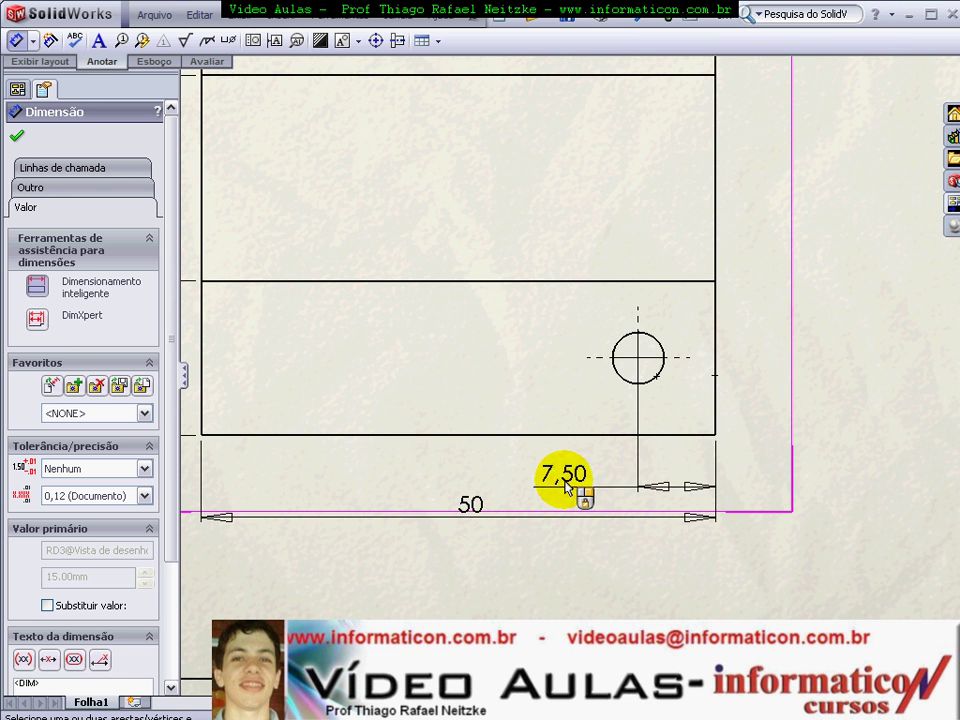
click(575, 486)
click(681, 437)
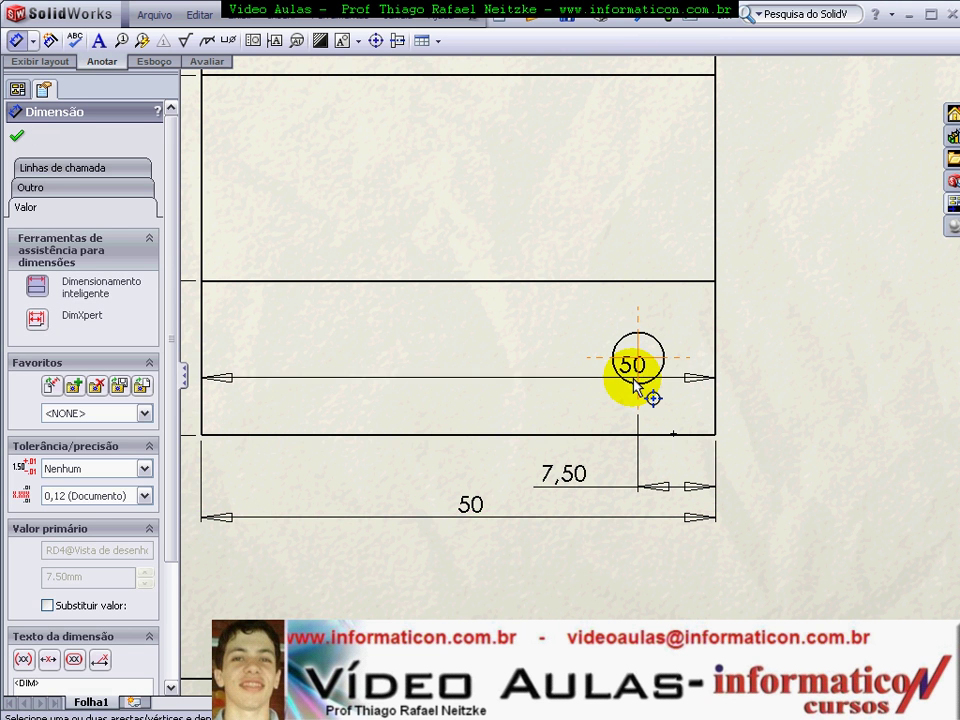
click(640, 388)
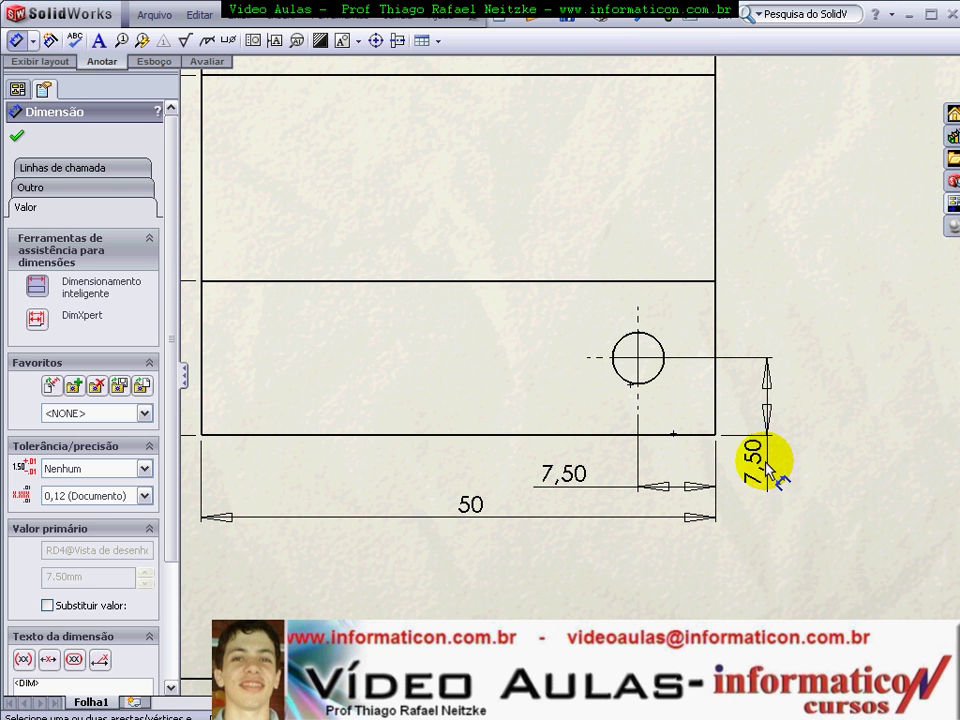
click(765, 490)
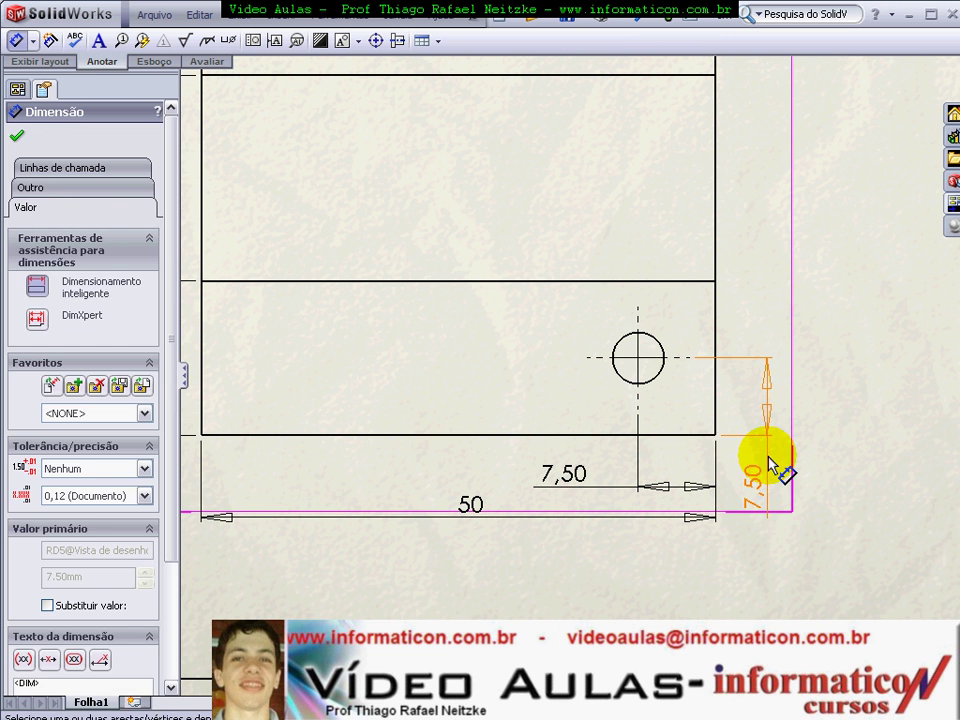
key(Escape)
key(f)
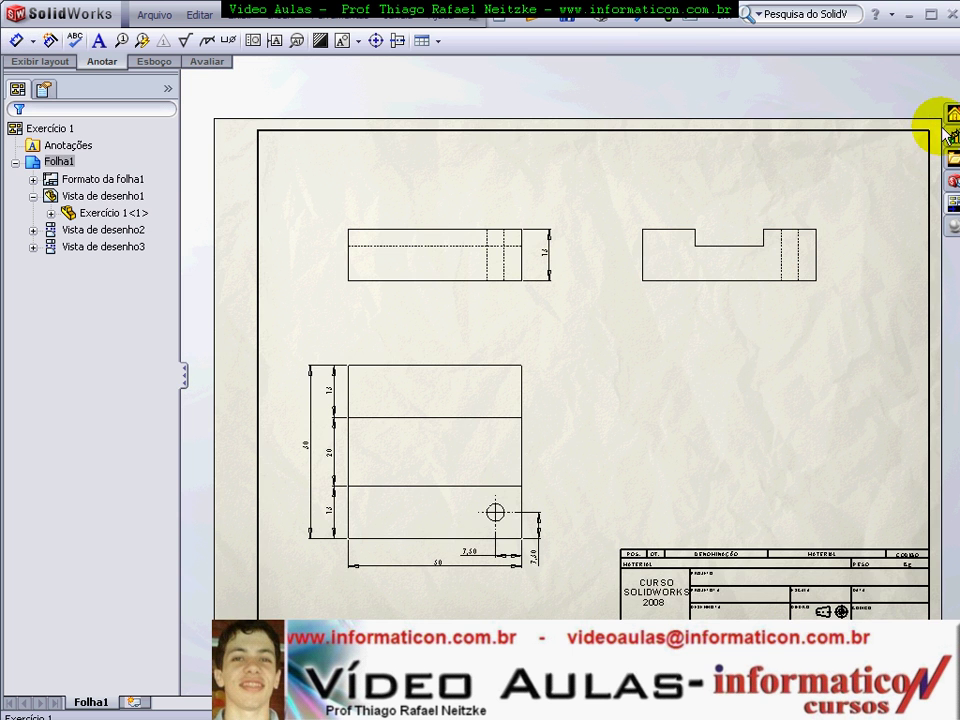
- Add the slot's 5 depth dimension and move it above the part
click(16, 40)
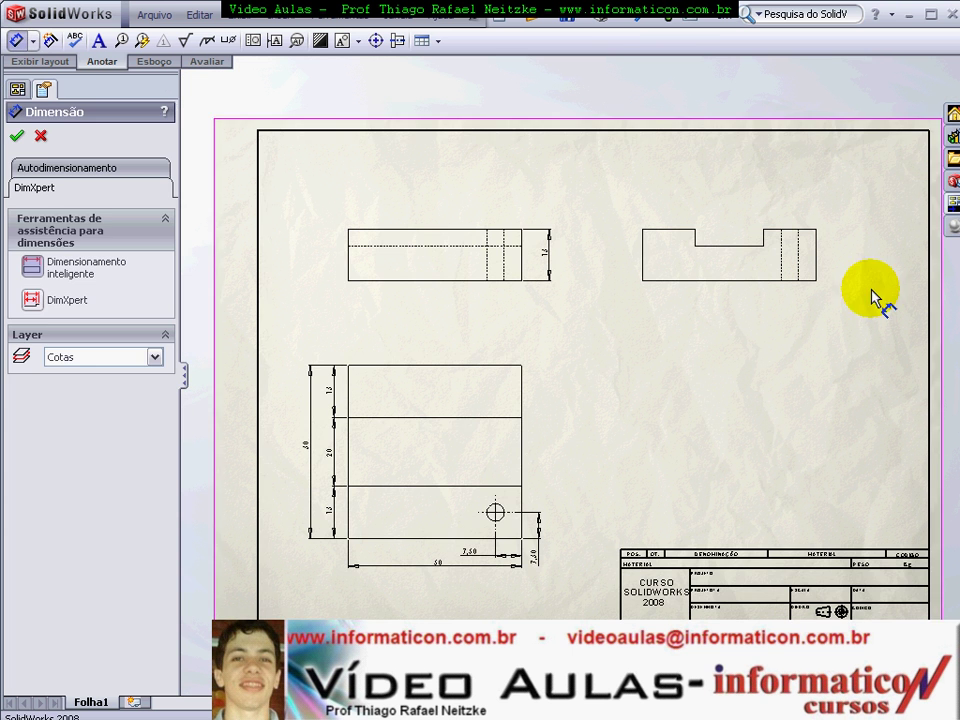
scroll(874, 294, down, 2)
scroll(625, 215, down, 2)
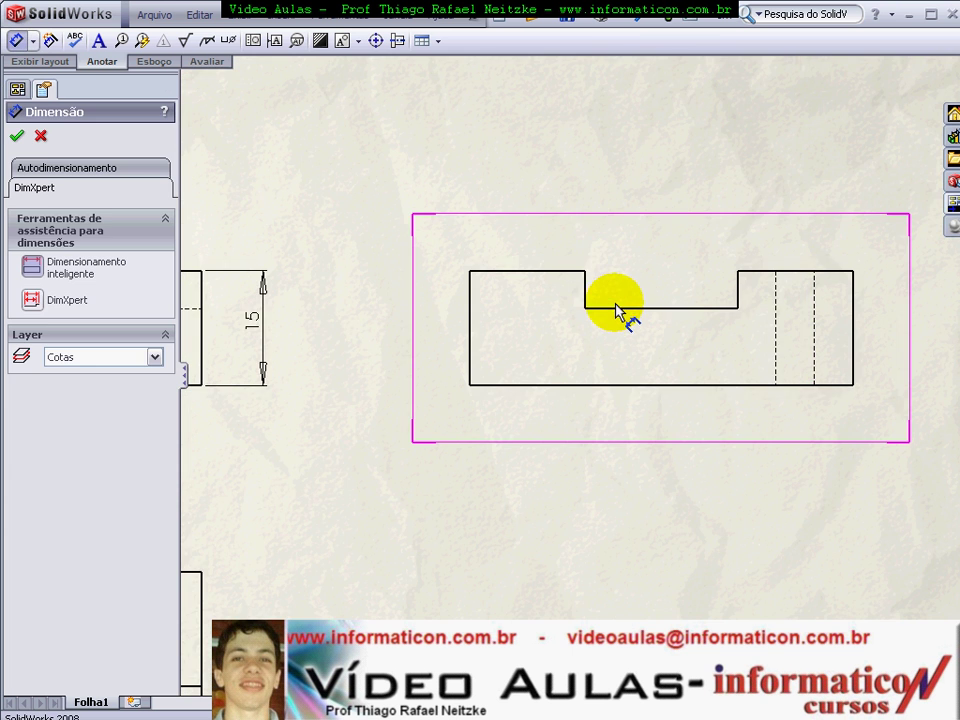
click(574, 271)
click(437, 294)
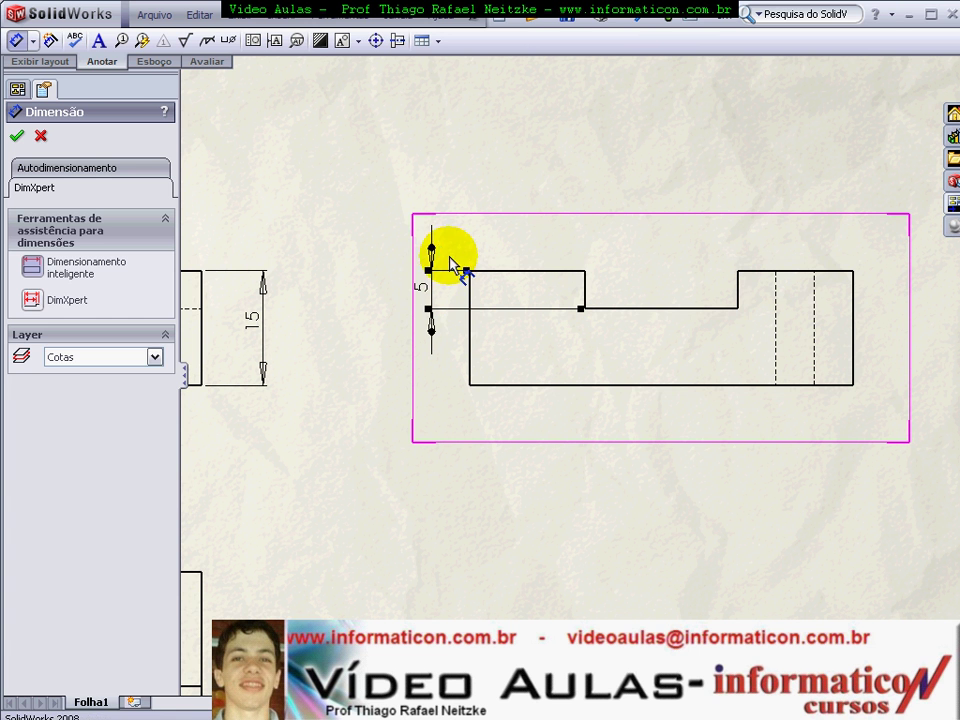
drag(437, 294, 540, 190)
- Add the 20 slot width dimension above the slot
click(588, 298)
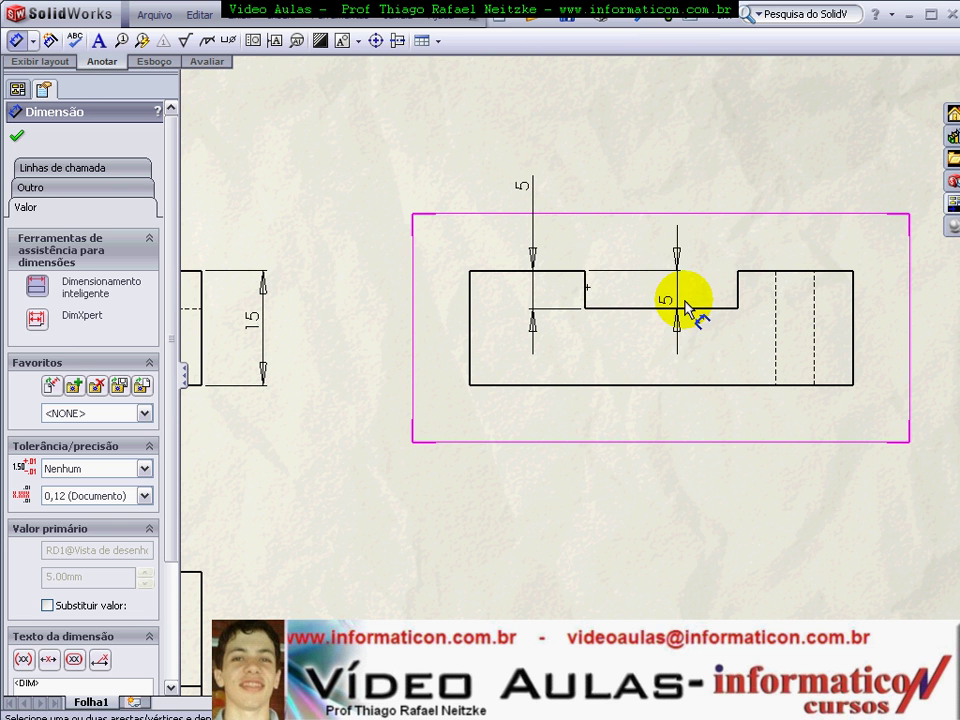
click(739, 290)
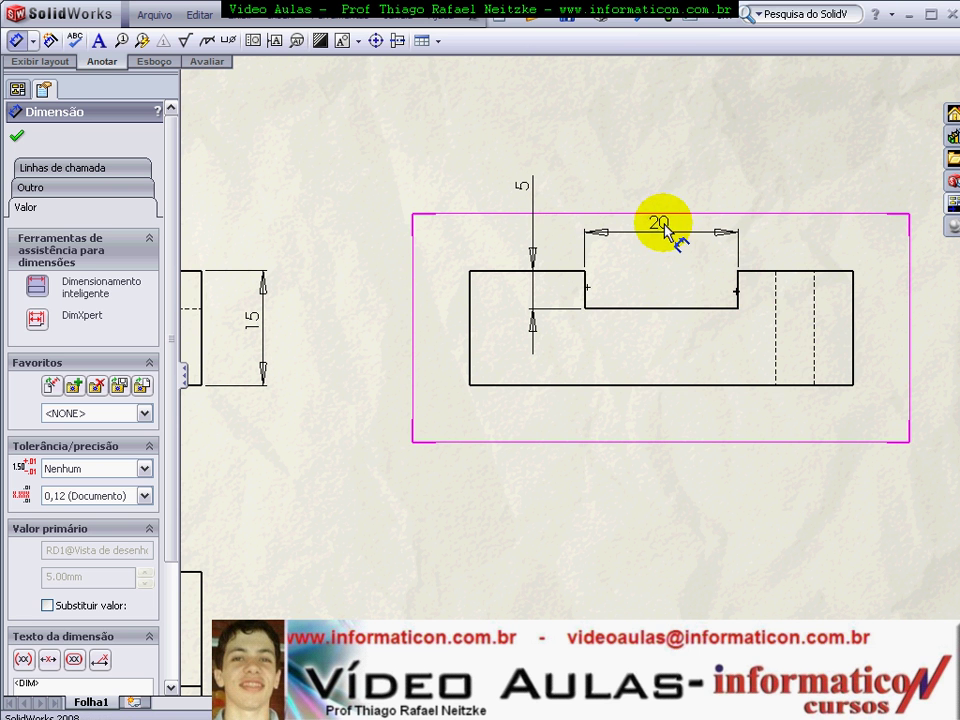
click(664, 228)
scroll(808, 208, up, 3)
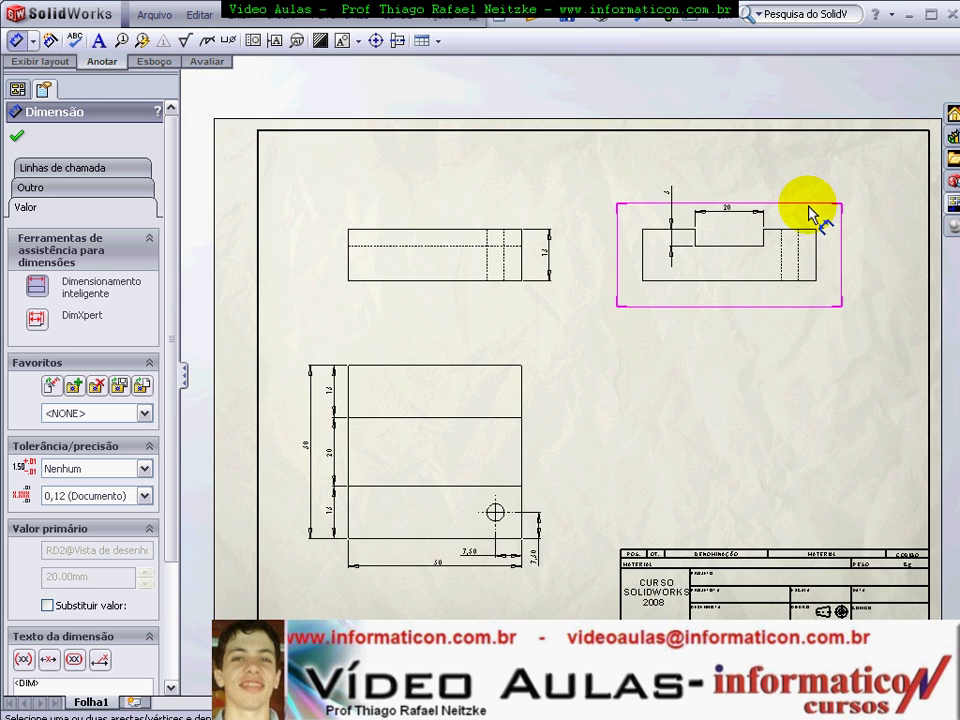
key(Escape)
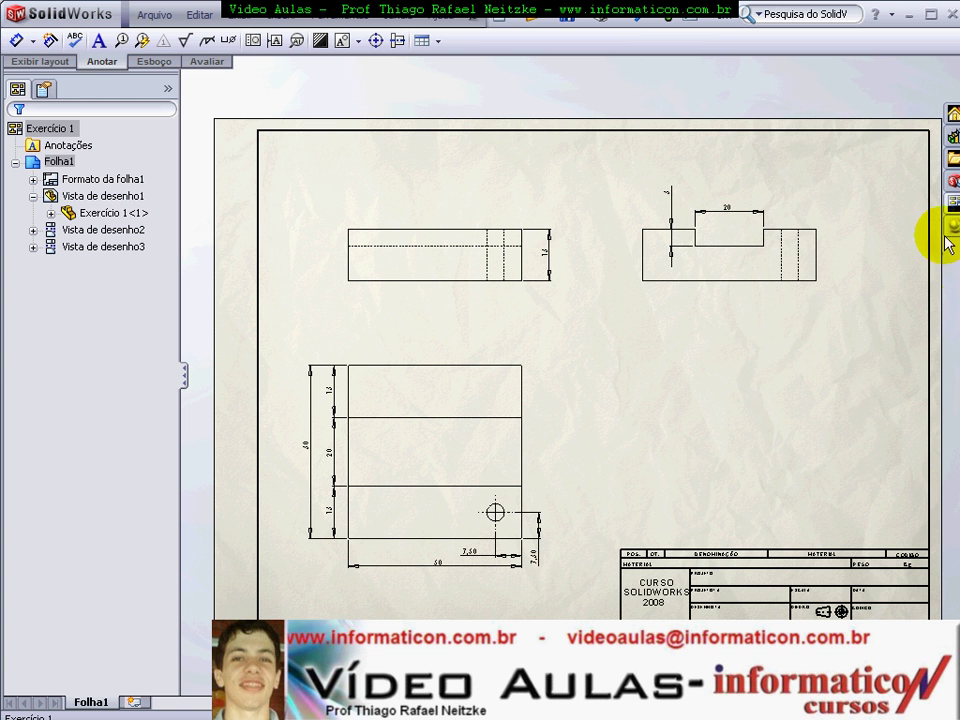
click(952, 204)
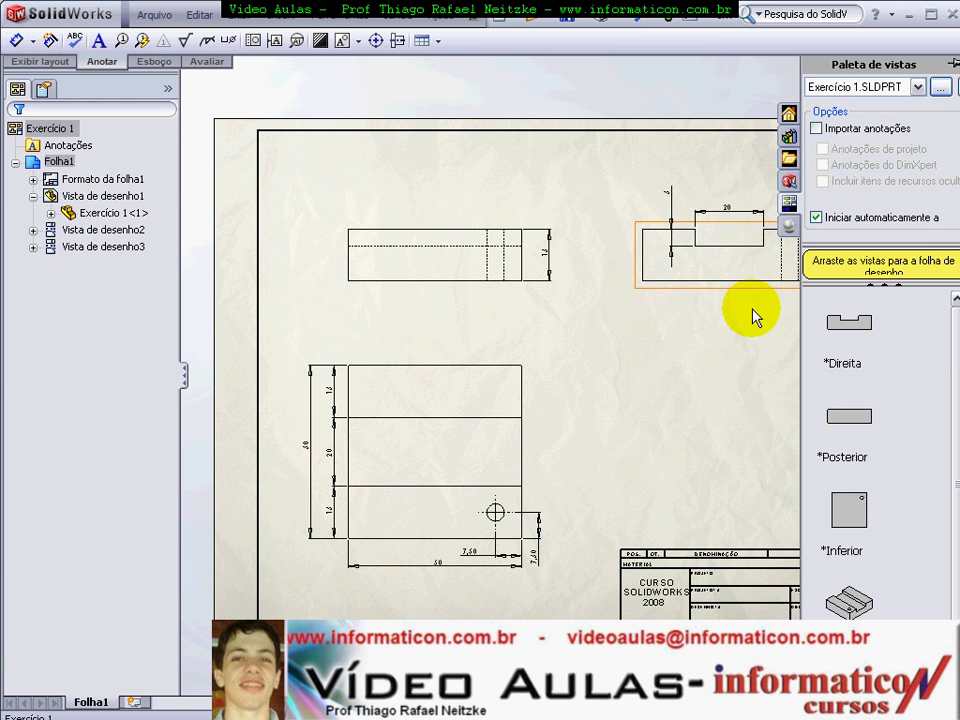
scroll(943, 390, down, 1)
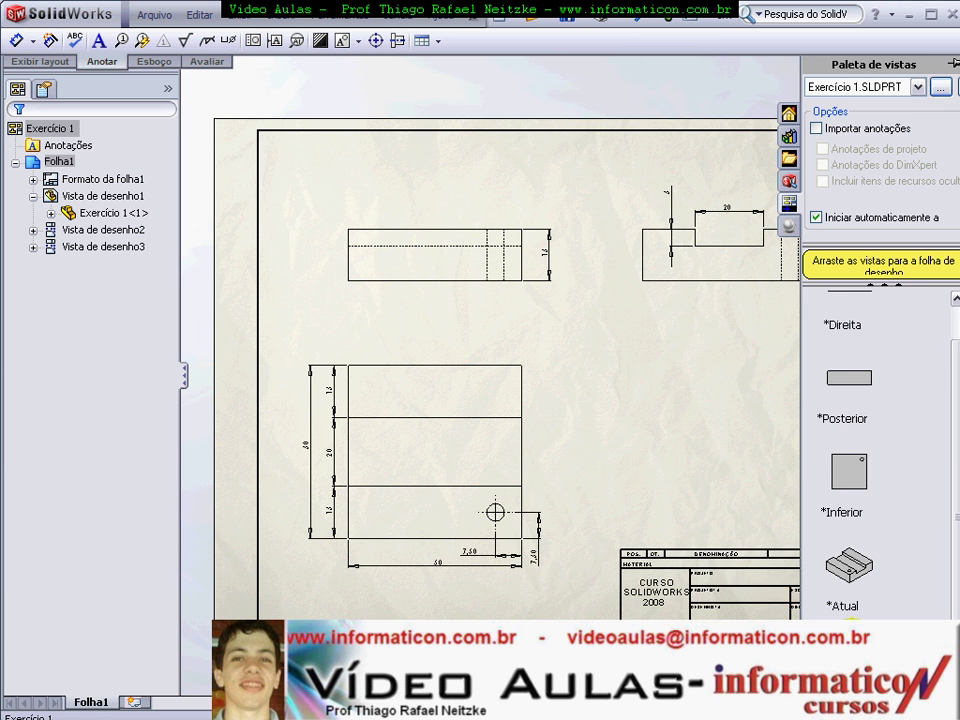
drag(849, 566, 740, 437)
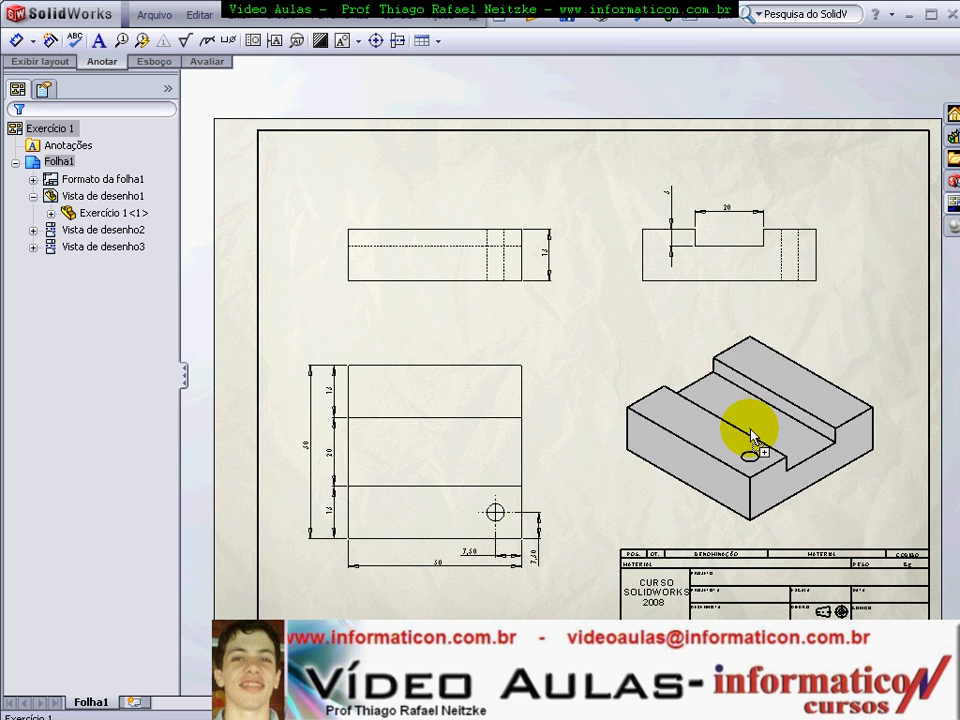
key(Return)
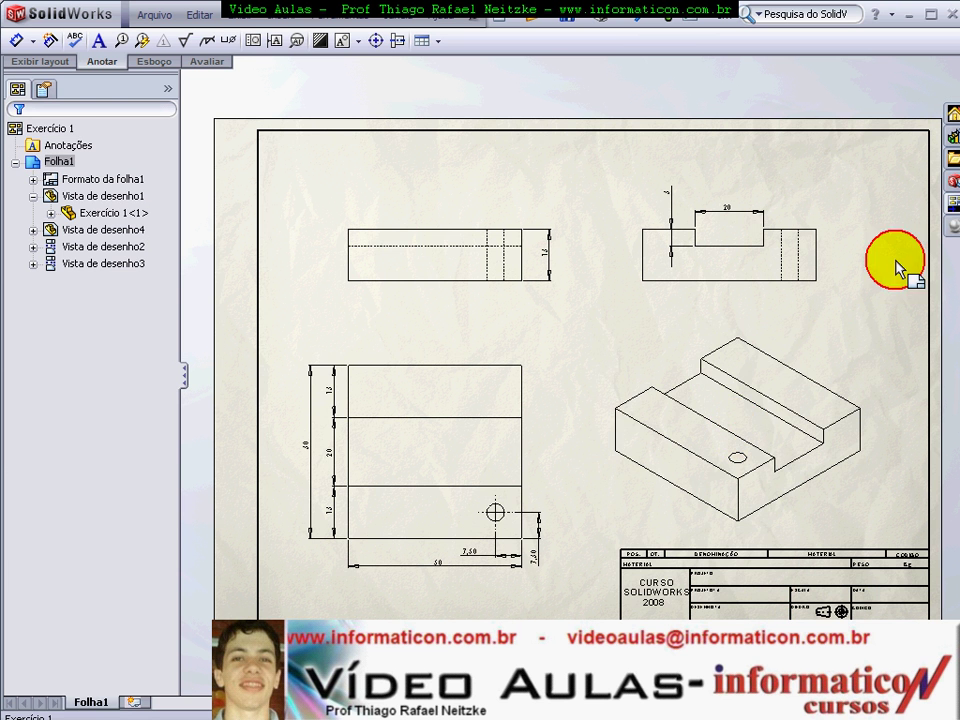
click(776, 408)
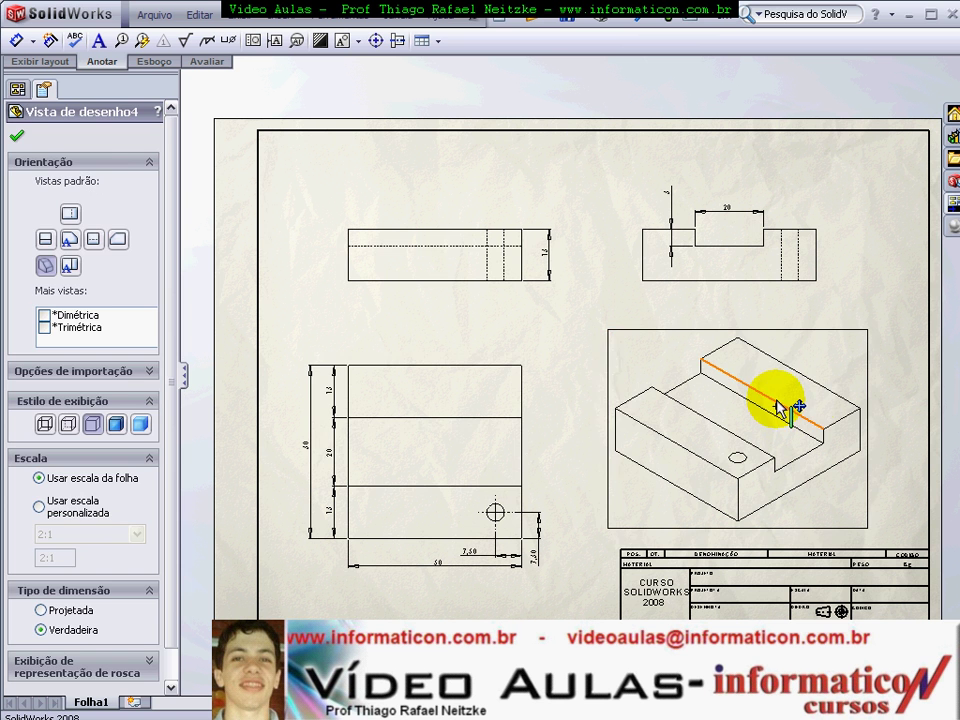
key(Delete)
click(607, 302)
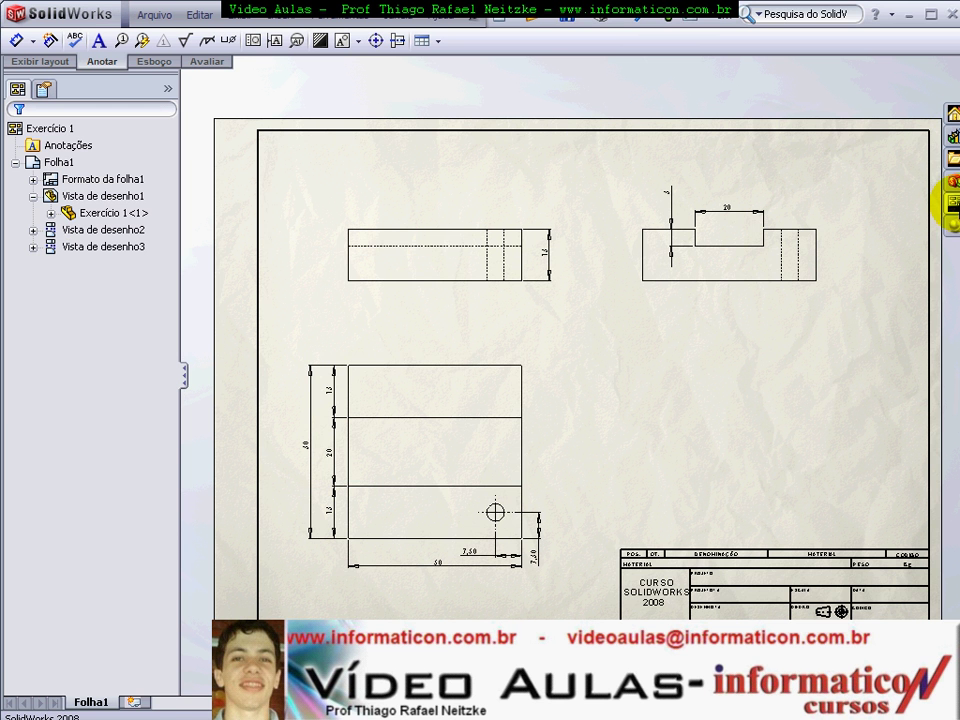
- Insert an isometric Model View of Exercício 1 at the sheet's lower right
click(953, 205)
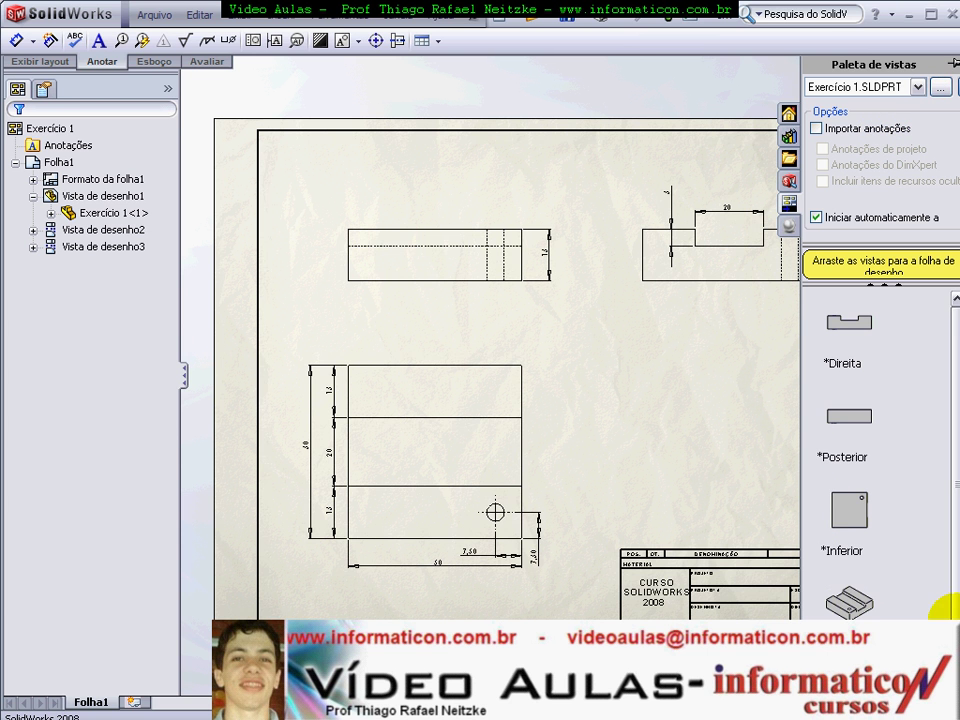
scroll(955, 563, down, 1)
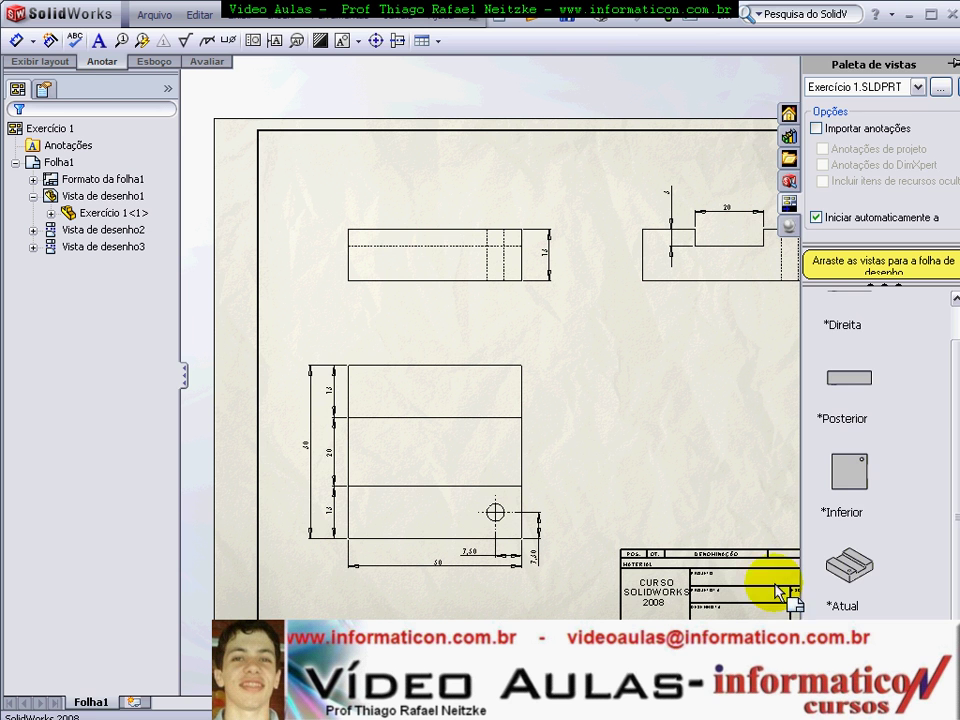
click(46, 62)
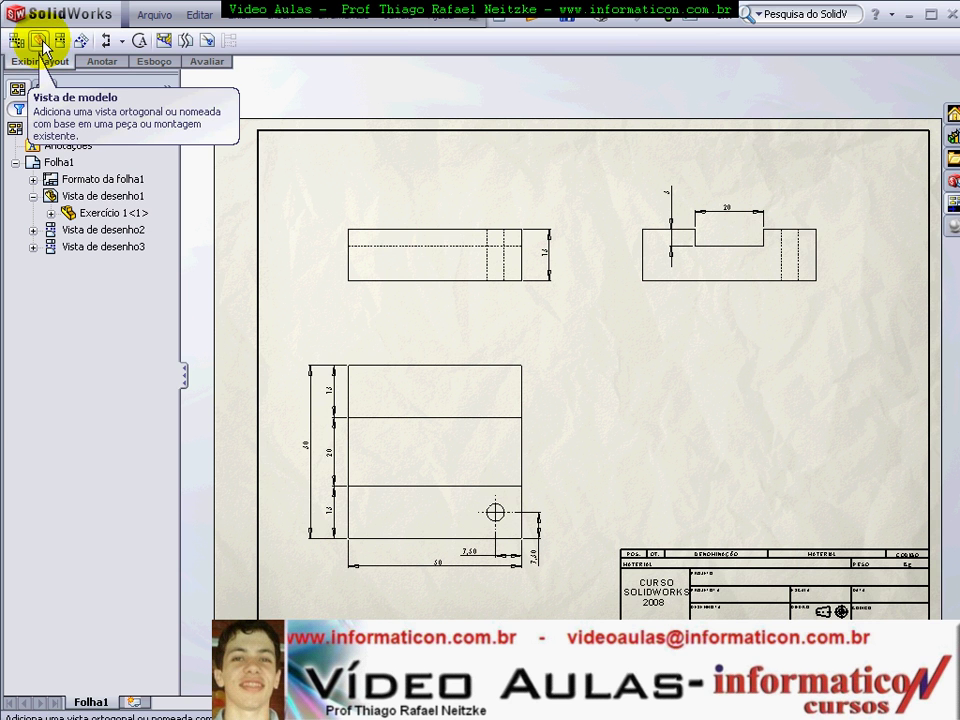
click(40, 41)
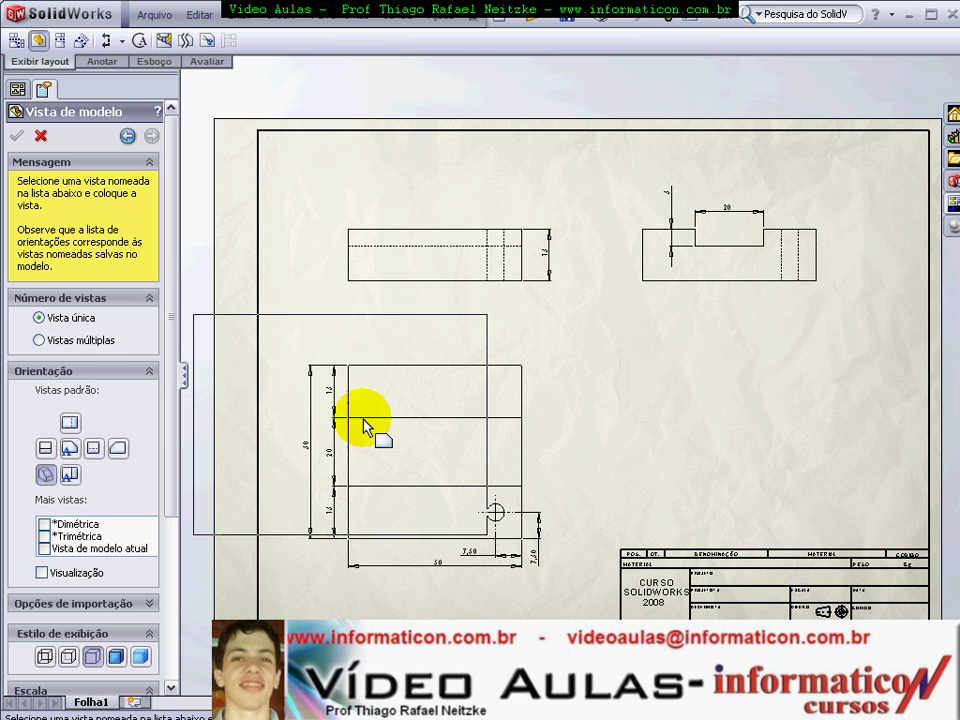
drag(176, 428, 184, 570)
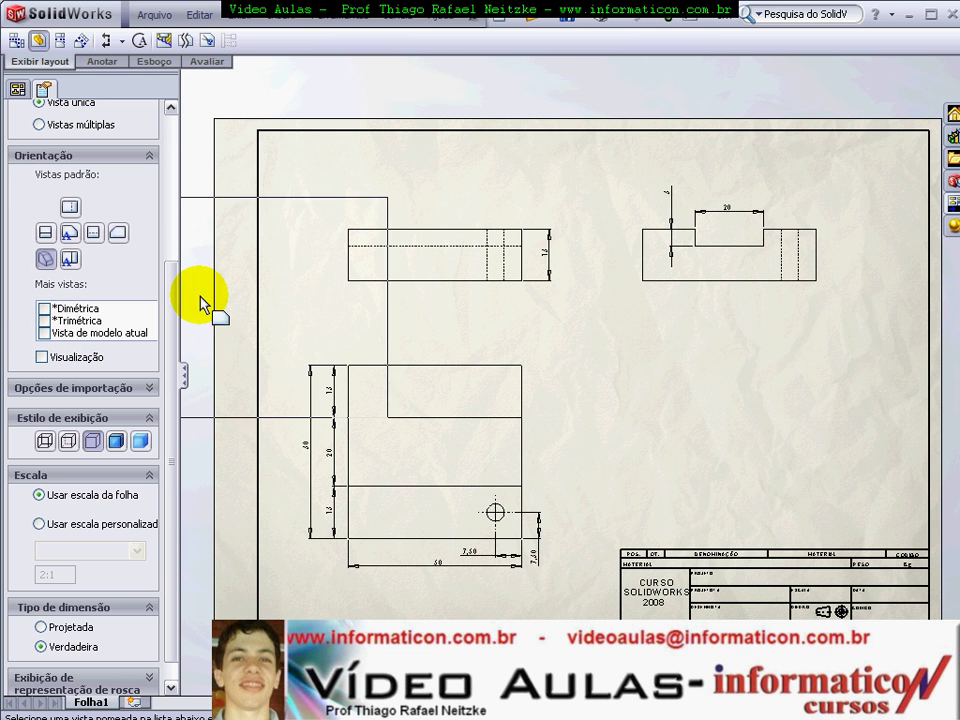
click(46, 262)
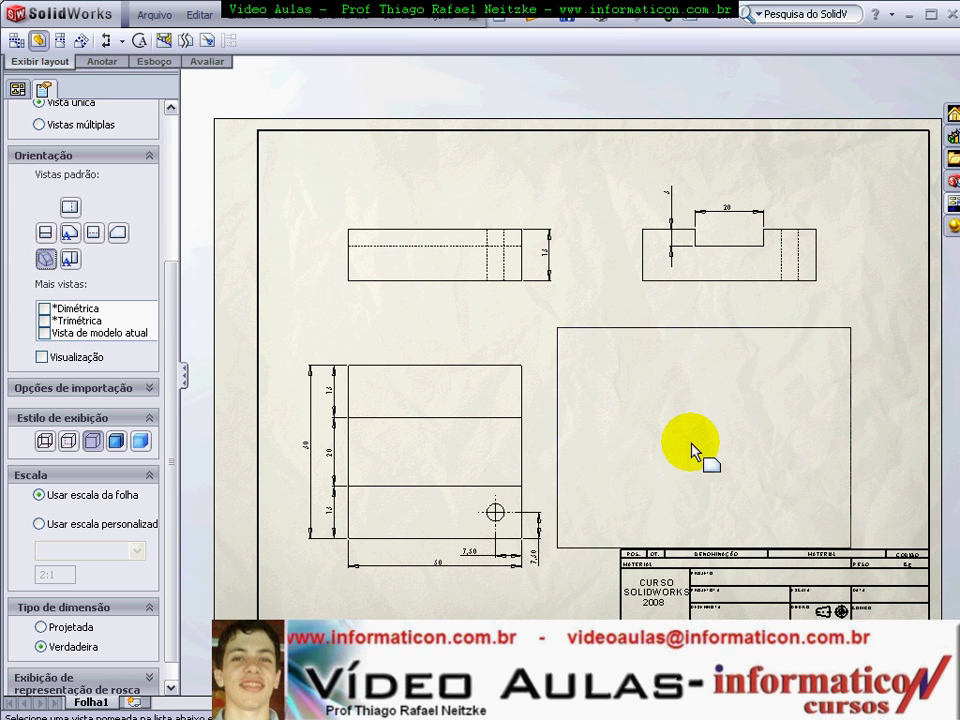
click(743, 432)
- Set the isometric view's display style to Shaded With Edges
key(Escape)
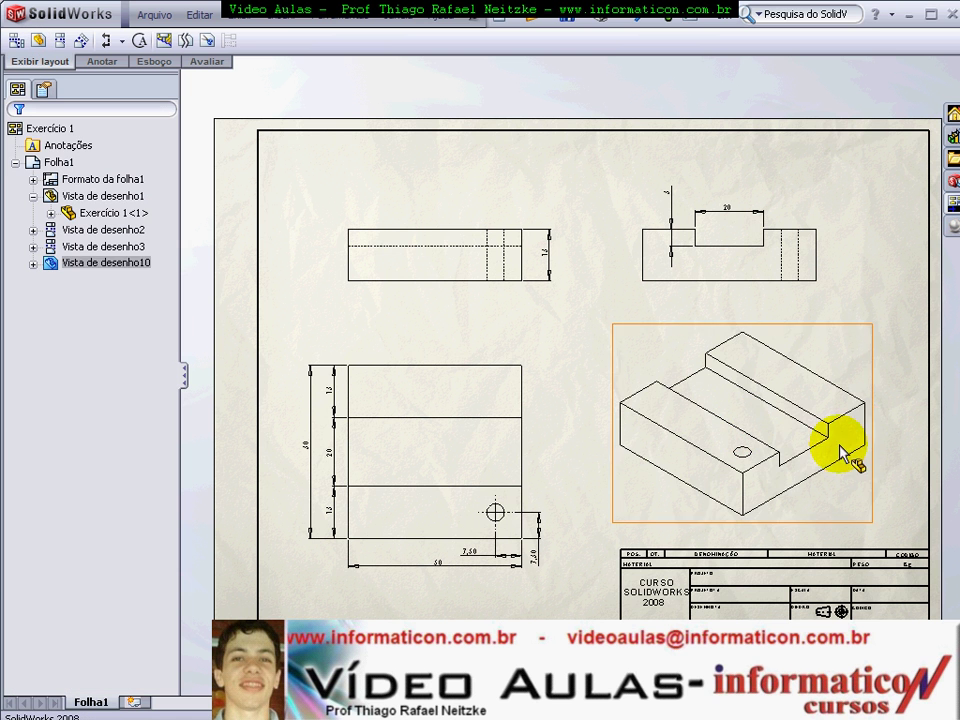
click(796, 406)
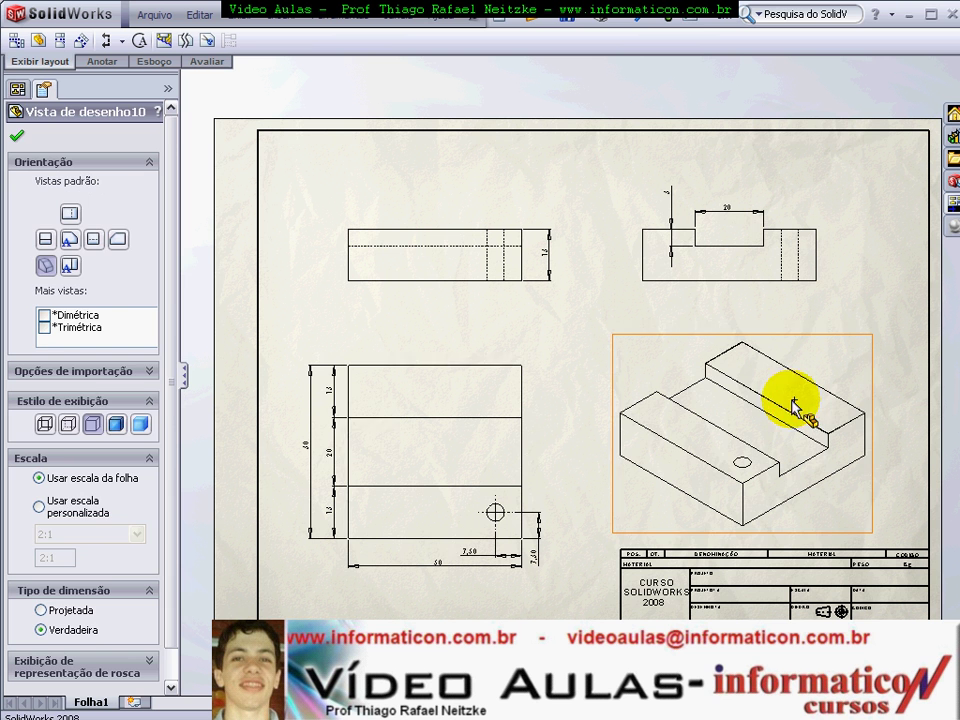
click(121, 427)
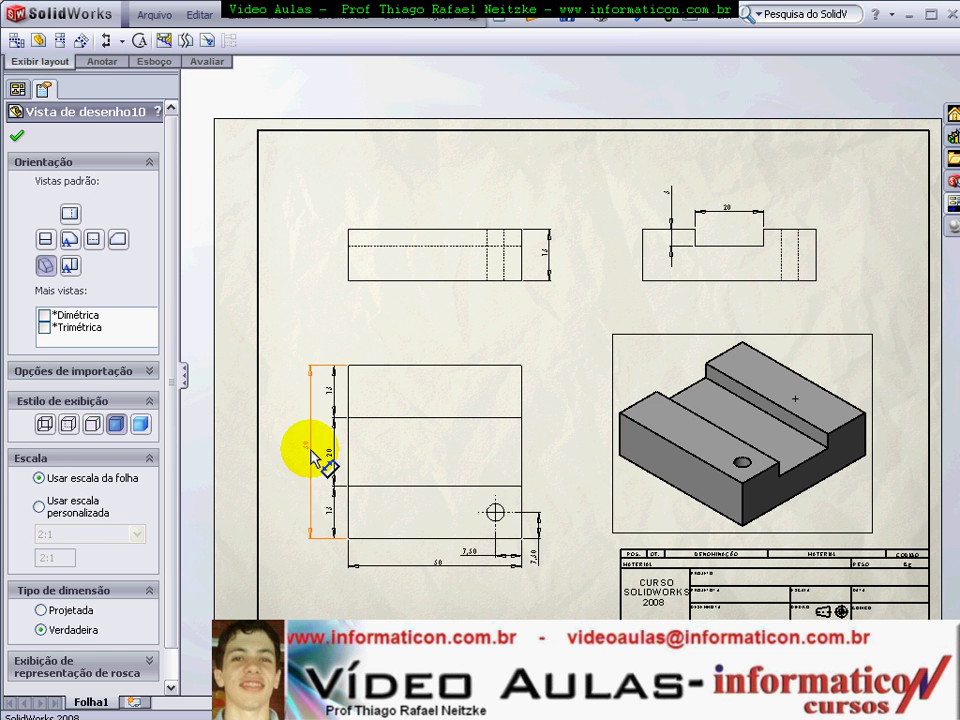
click(611, 166)
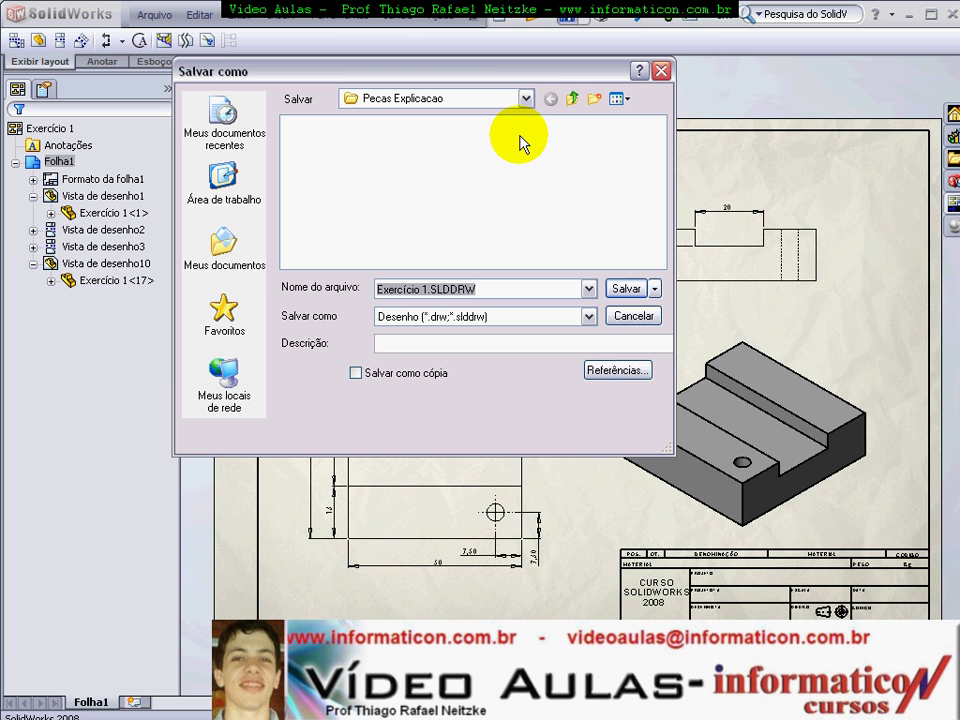
- Save the drawing as Exercício 1.SLDDRW in Pecas Explicacao
key(Return)
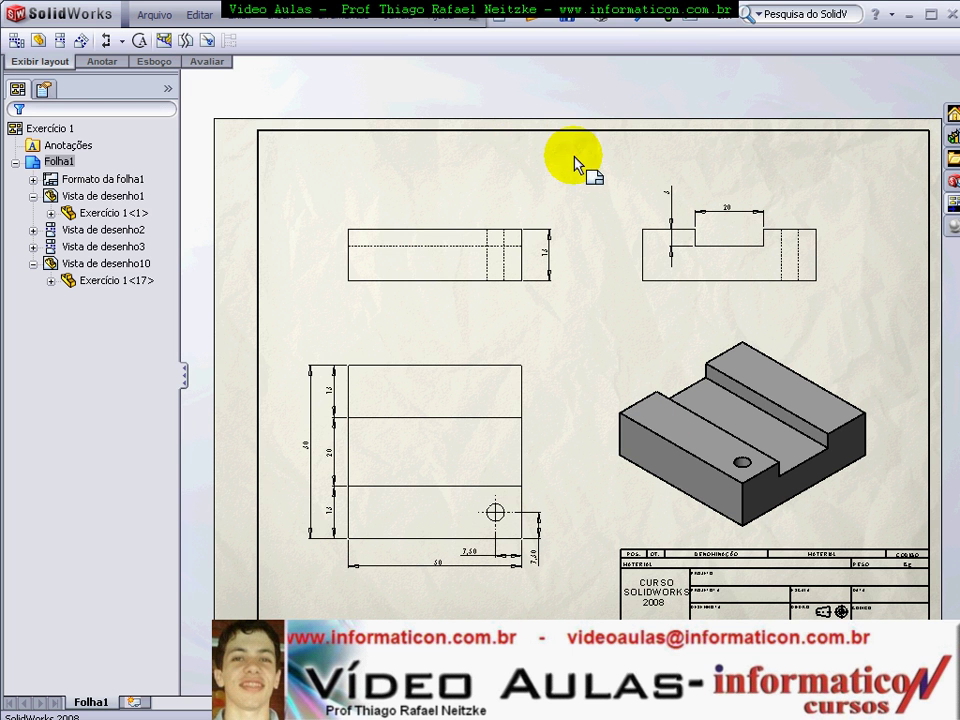